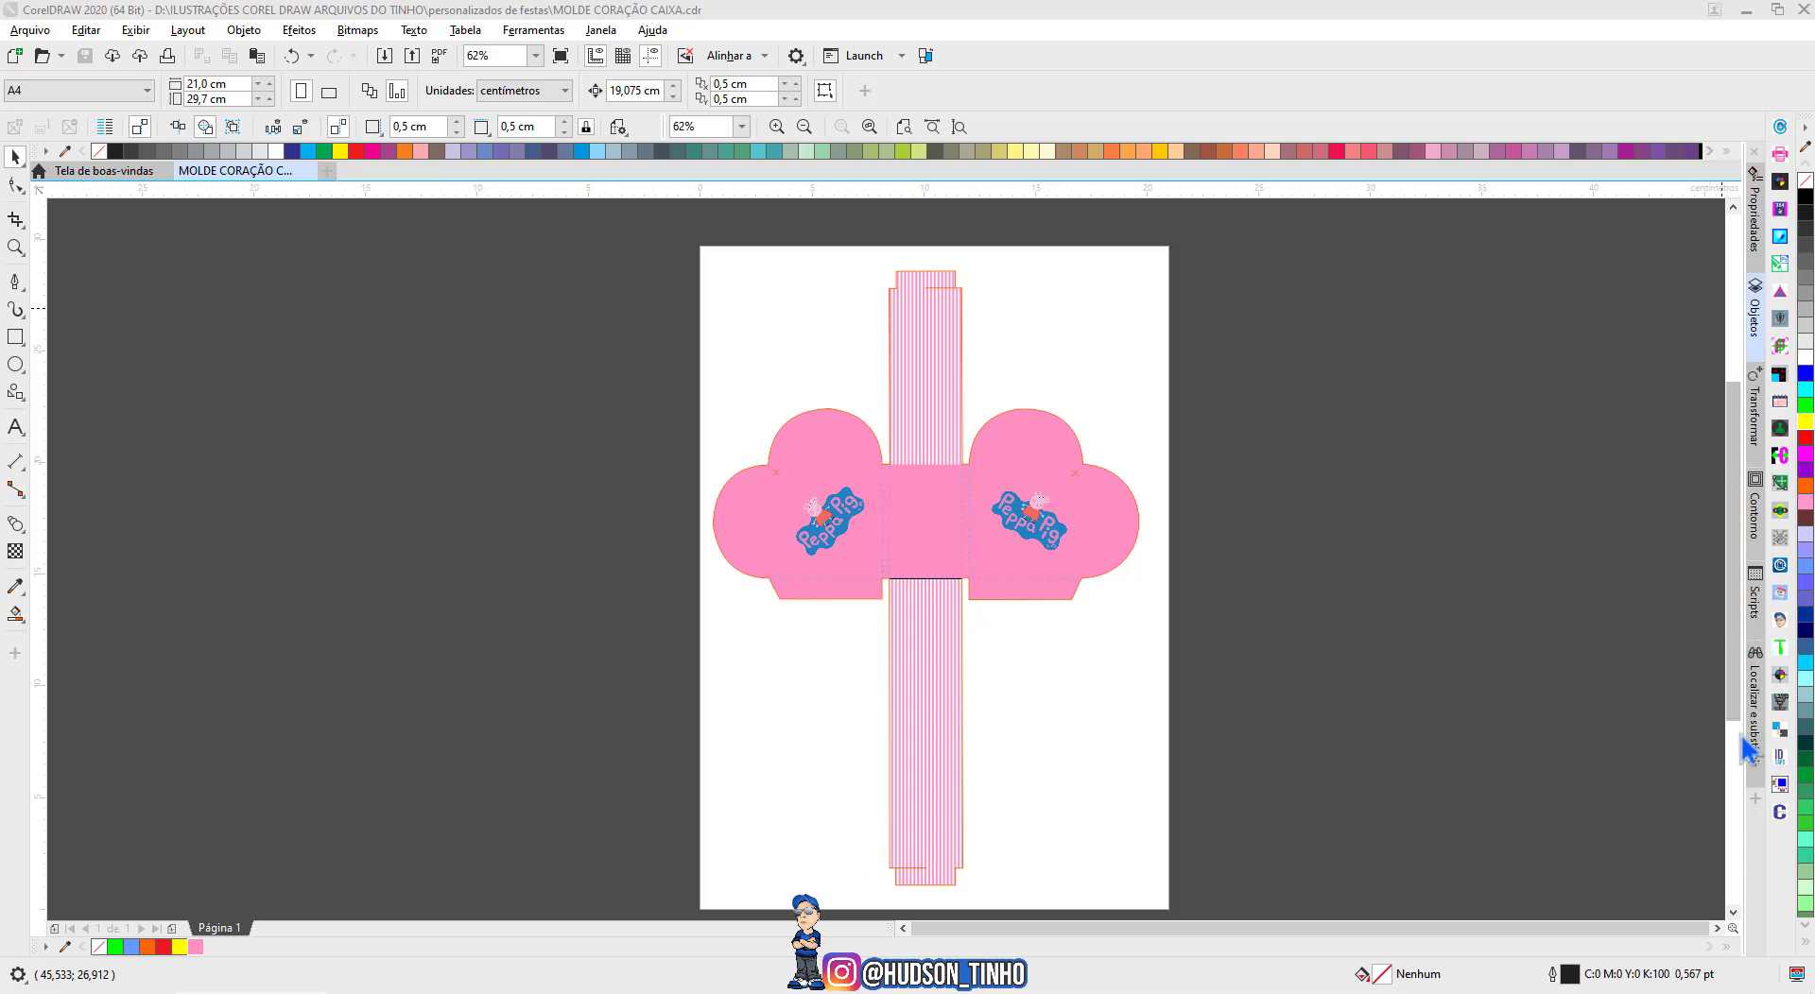
Show the document's object list with the named parts of the box template.
click(1754, 799)
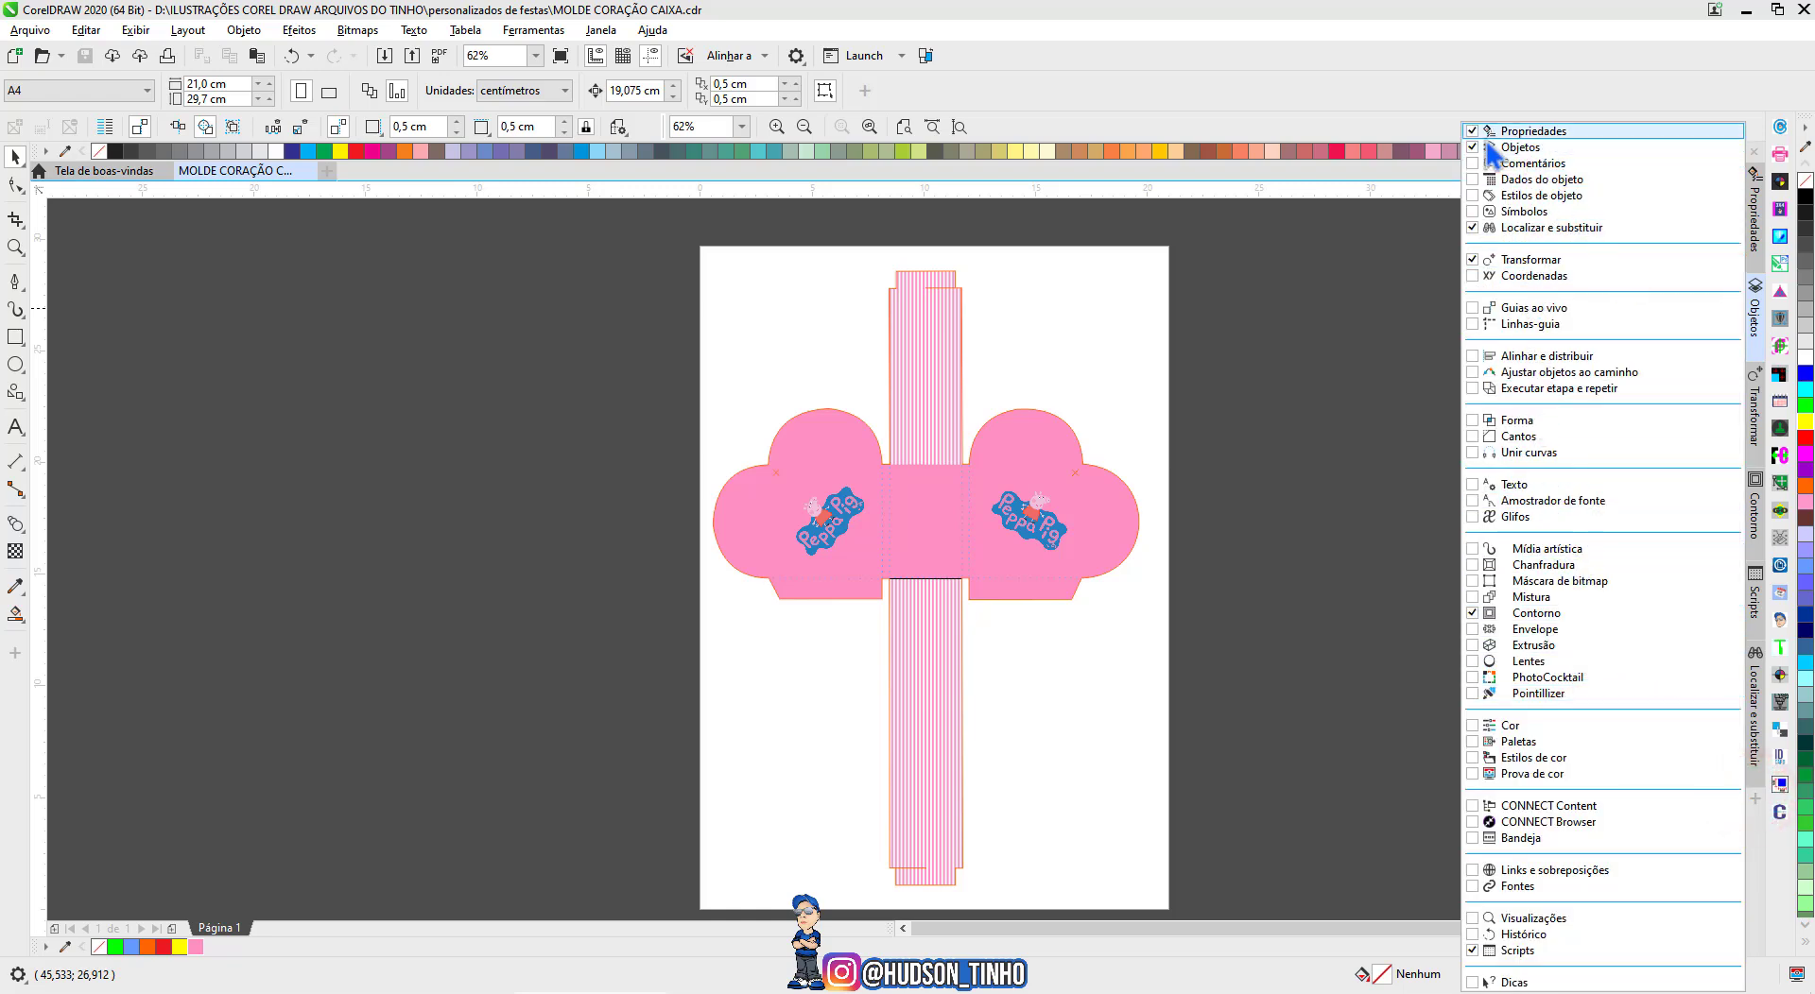
click(1331, 62)
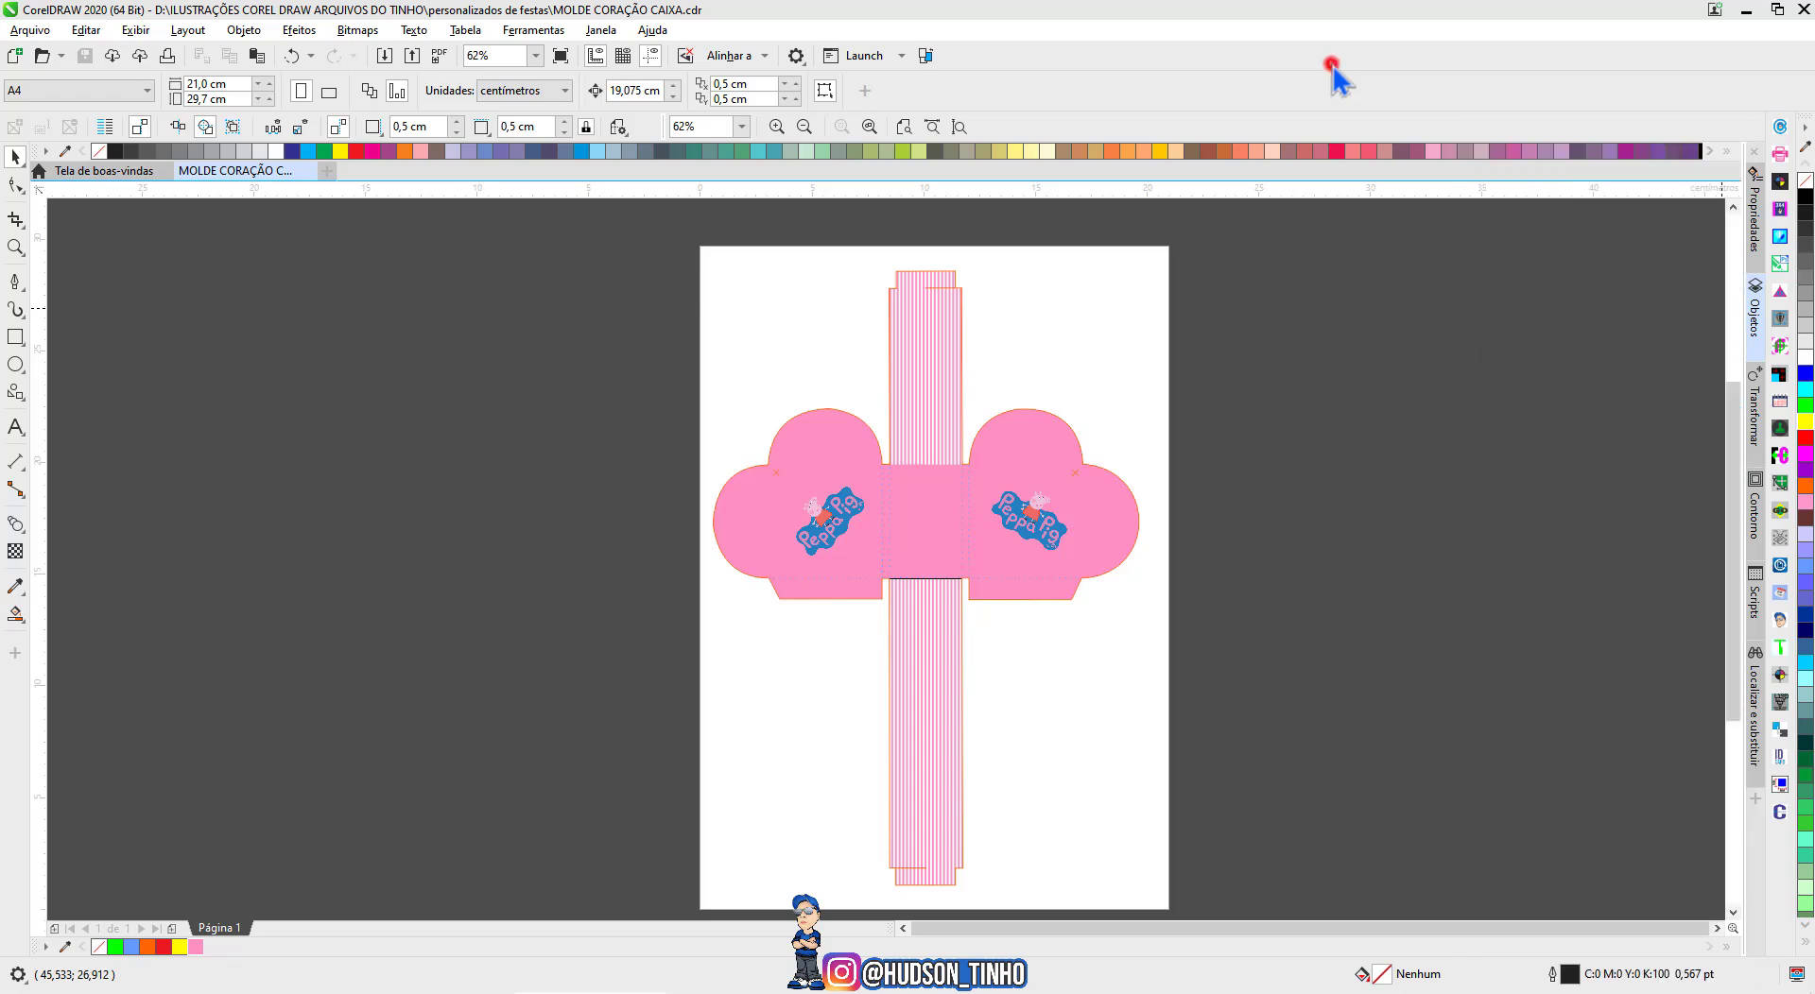
click(1755, 313)
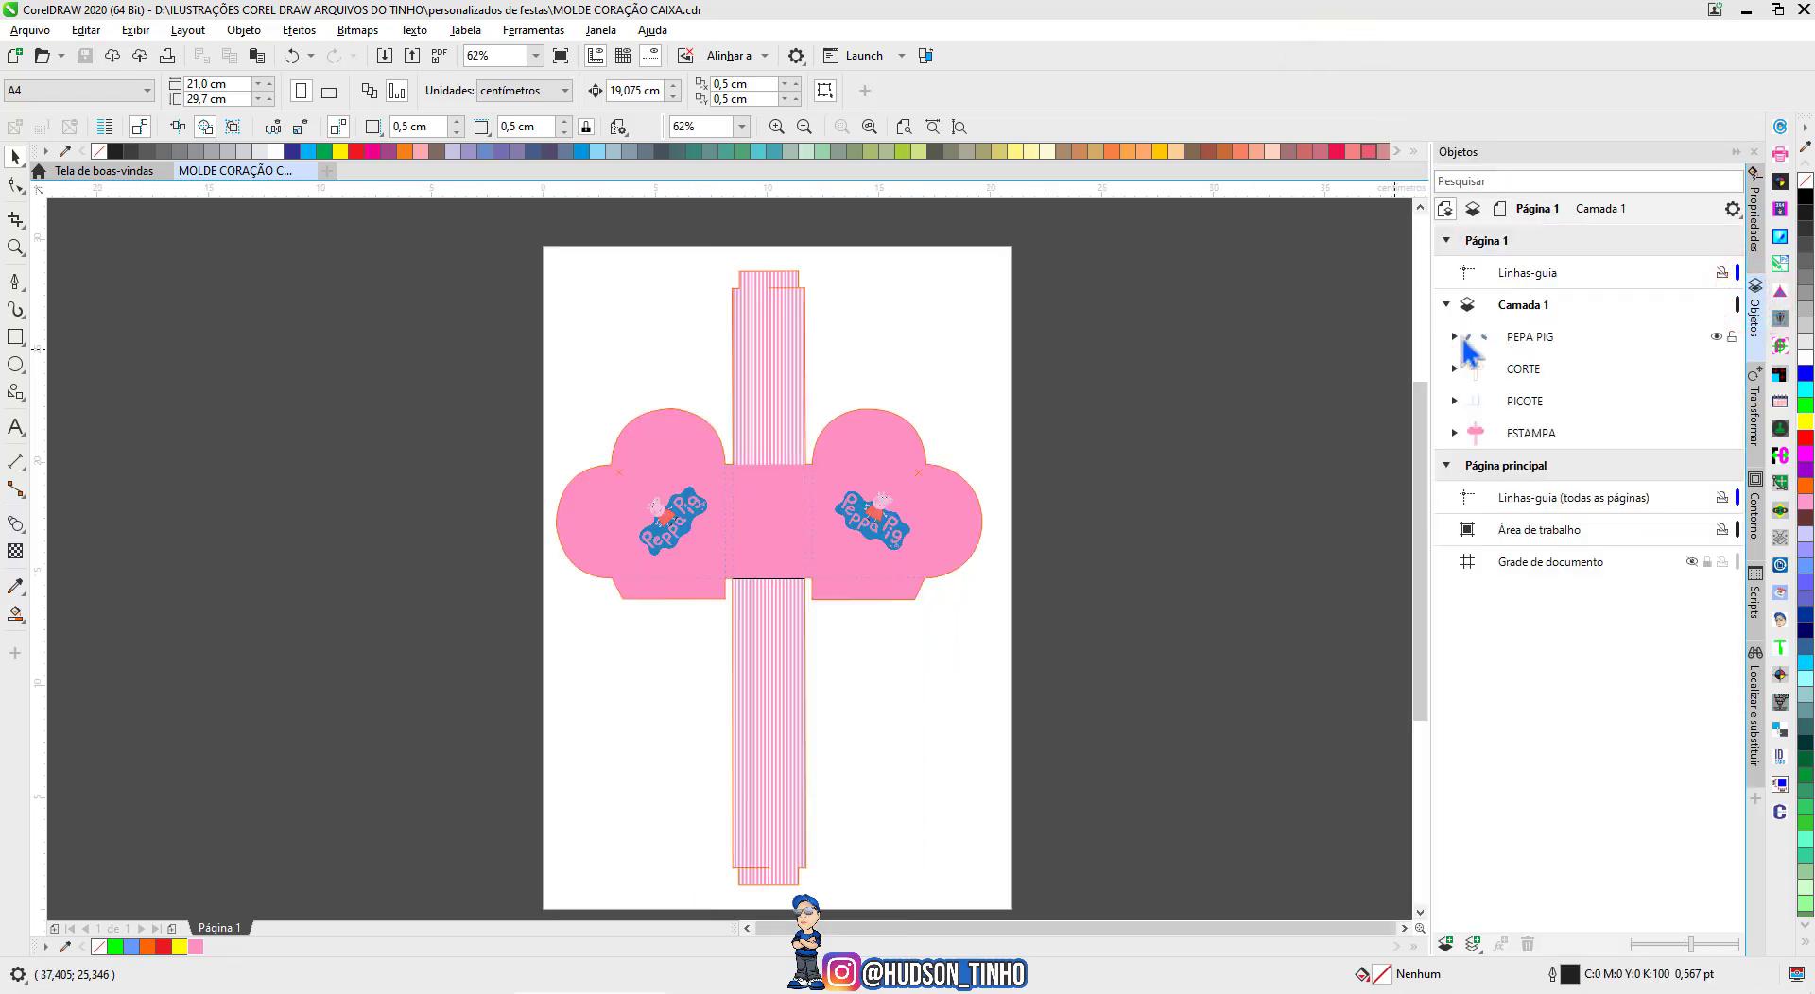
Examine the PEPA PIG, CORTE, PICOTE and ESTAMPA objects one by one, looking closely at the fold lines around the box centre.
click(1526, 337)
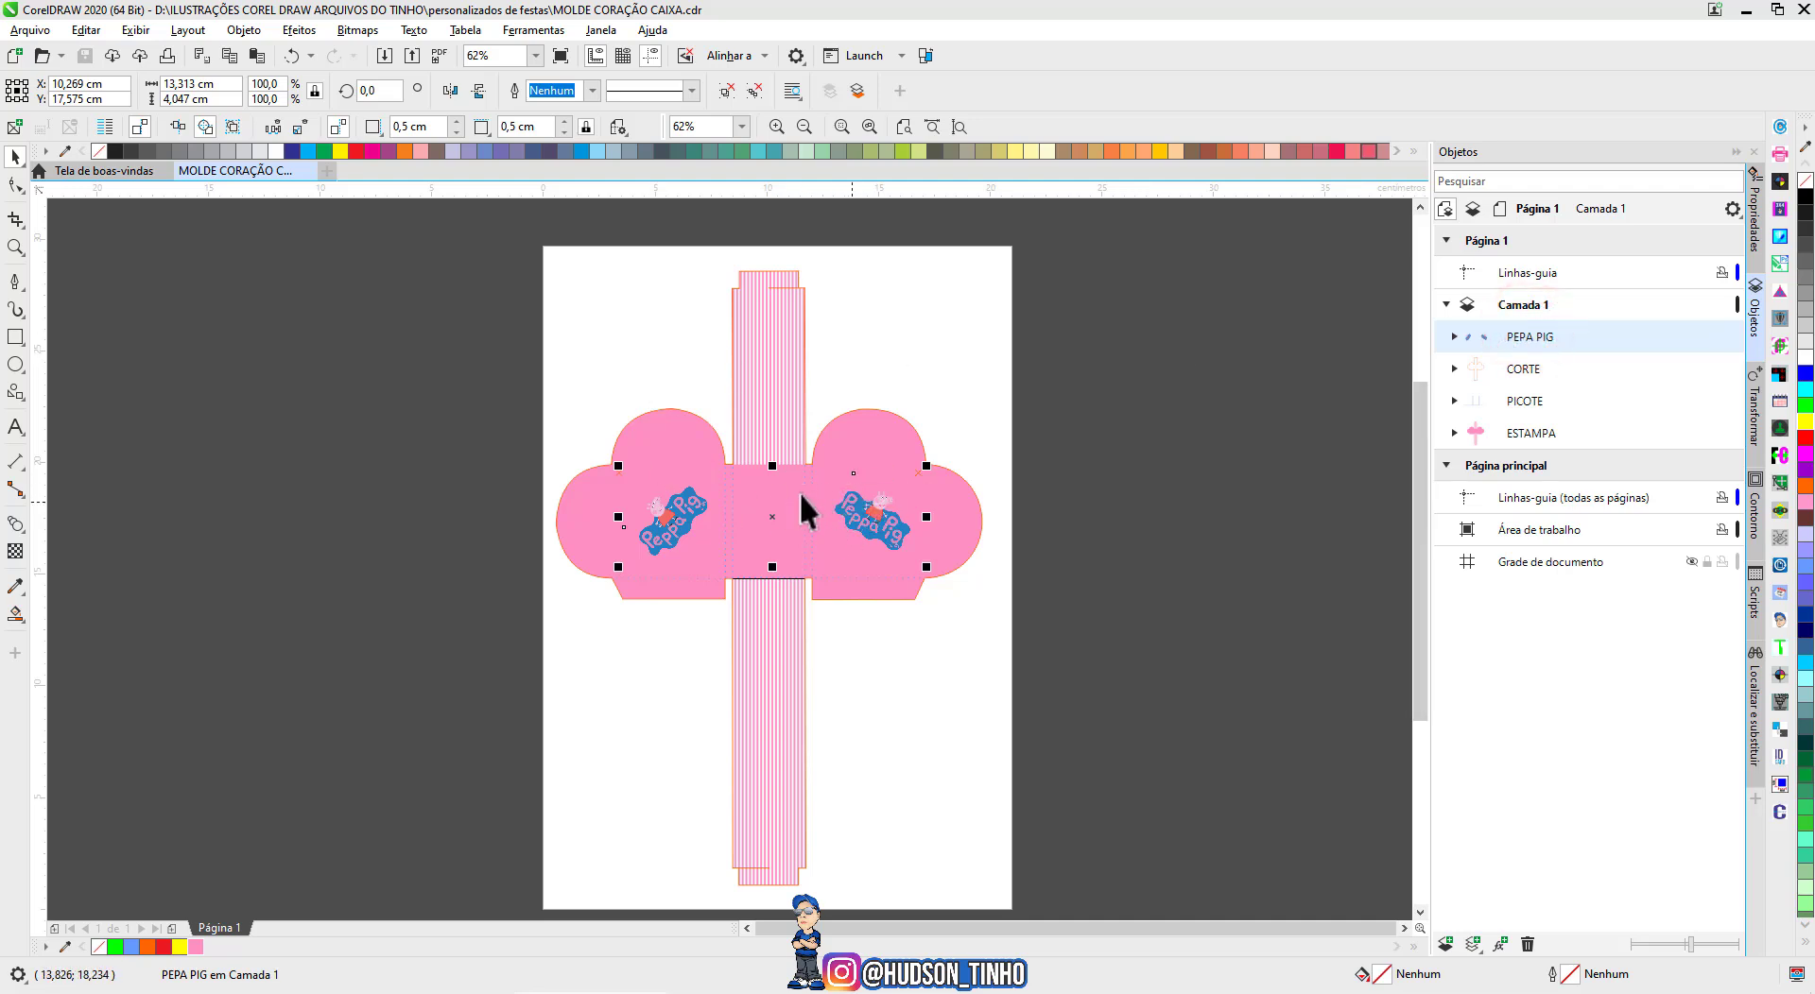
click(1515, 370)
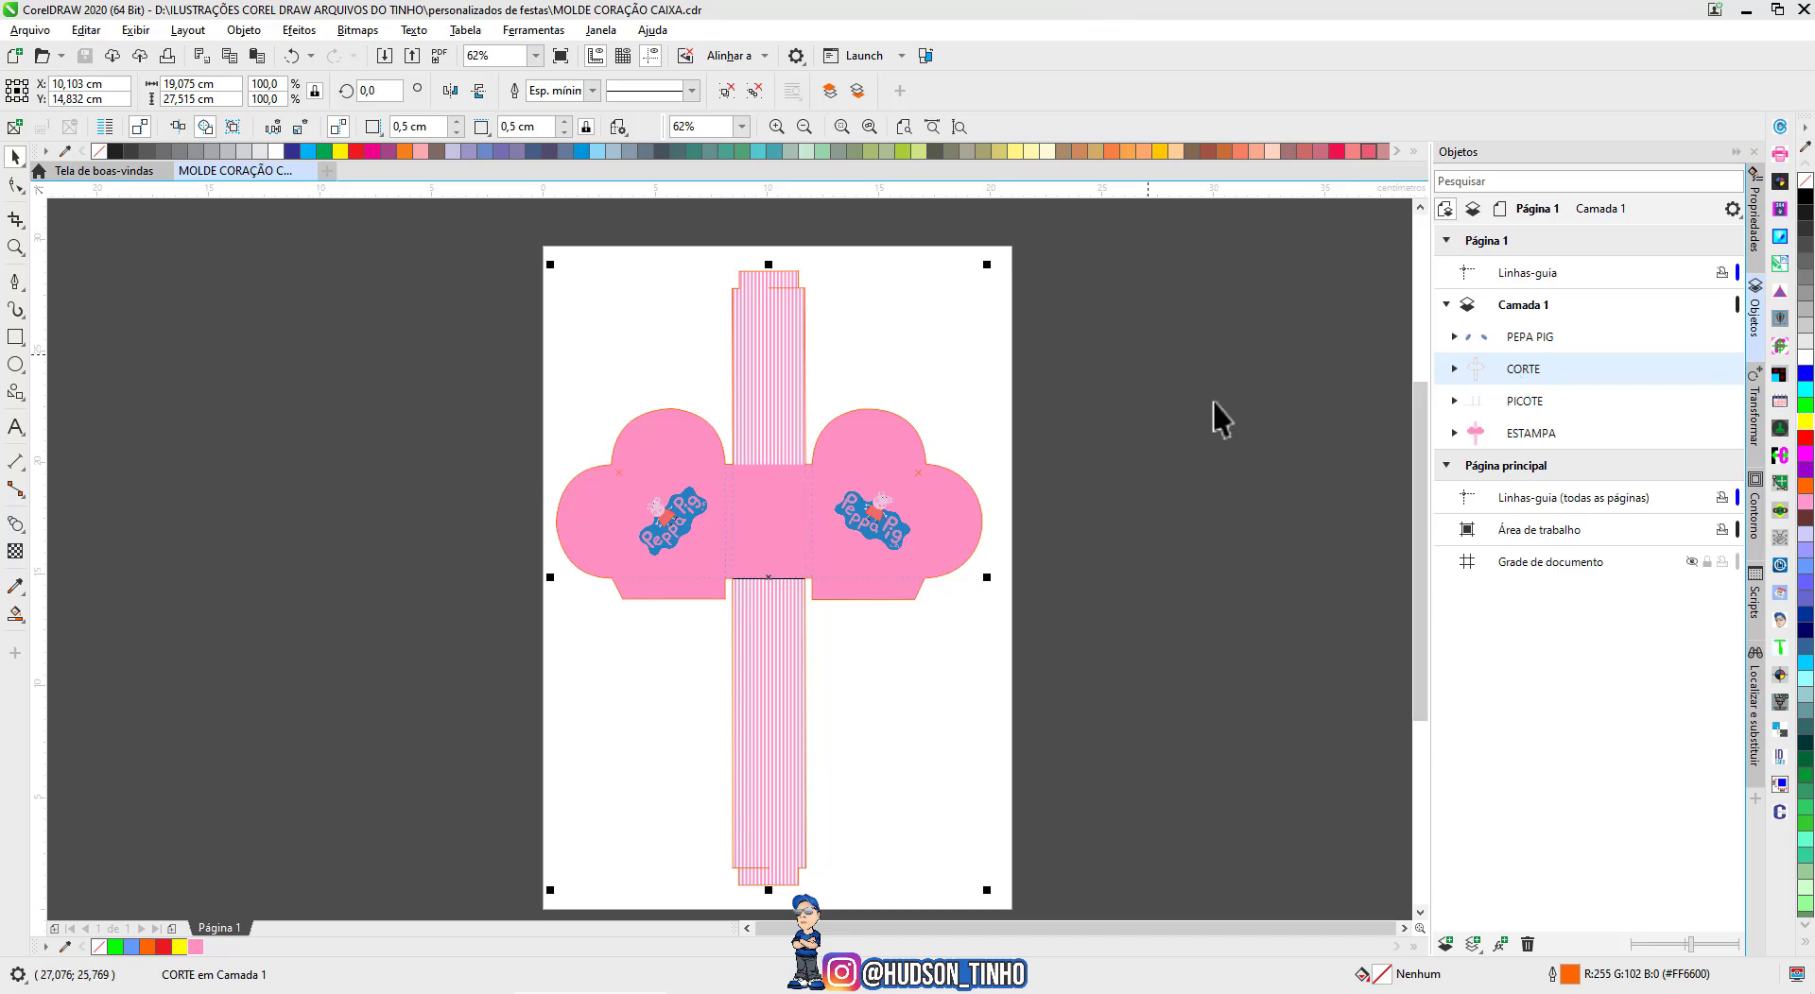
click(1533, 405)
scroll(665, 520, up, 2)
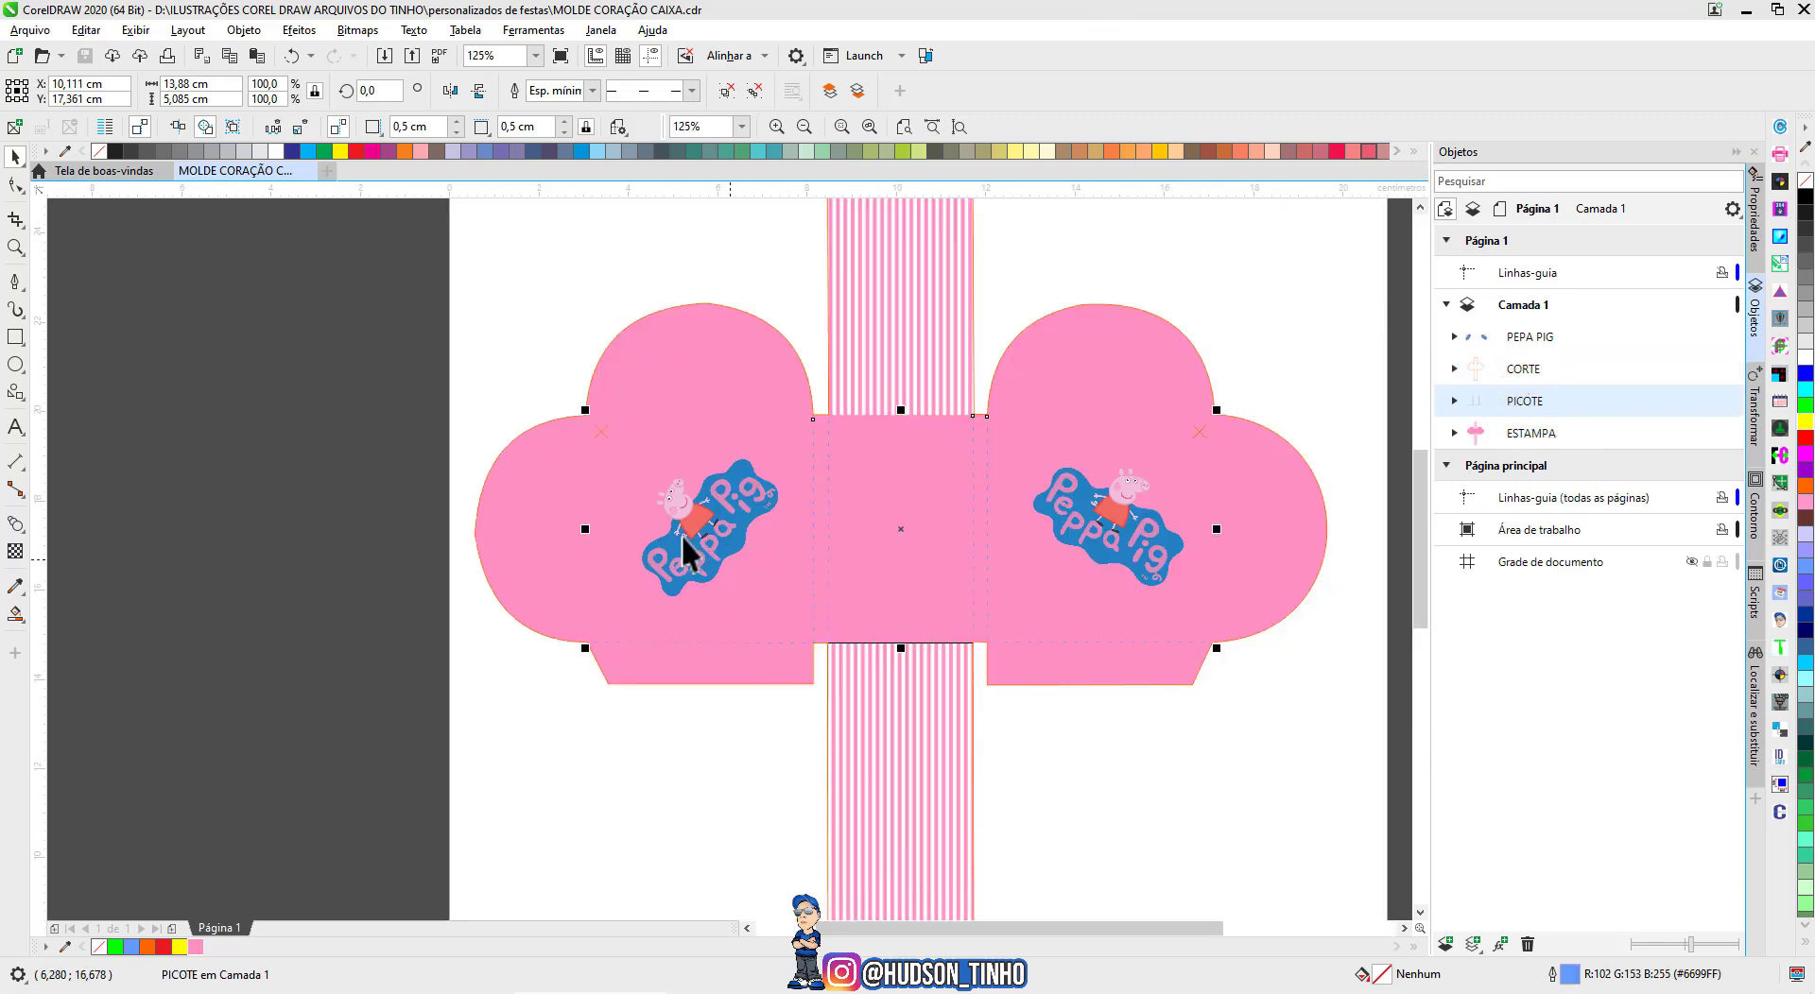
scroll(810, 454, up, 2)
scroll(718, 539, up, 2)
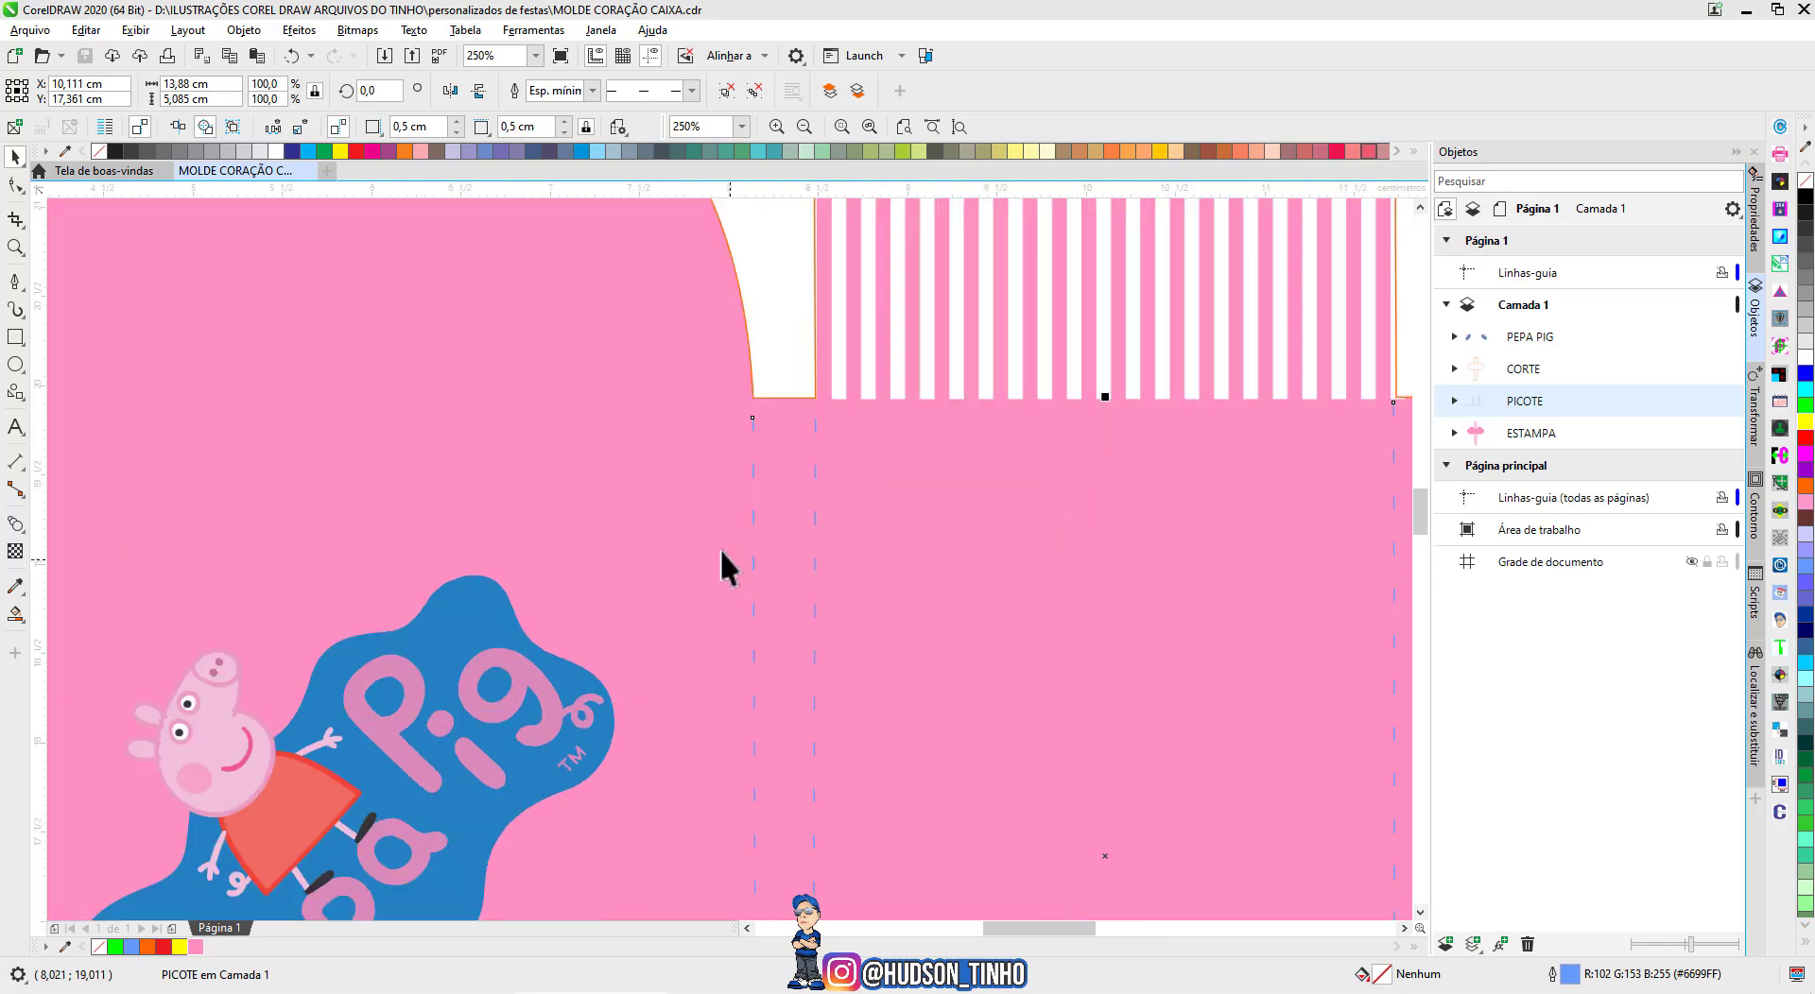
scroll(740, 511, up, 2)
scroll(724, 558, down, 8)
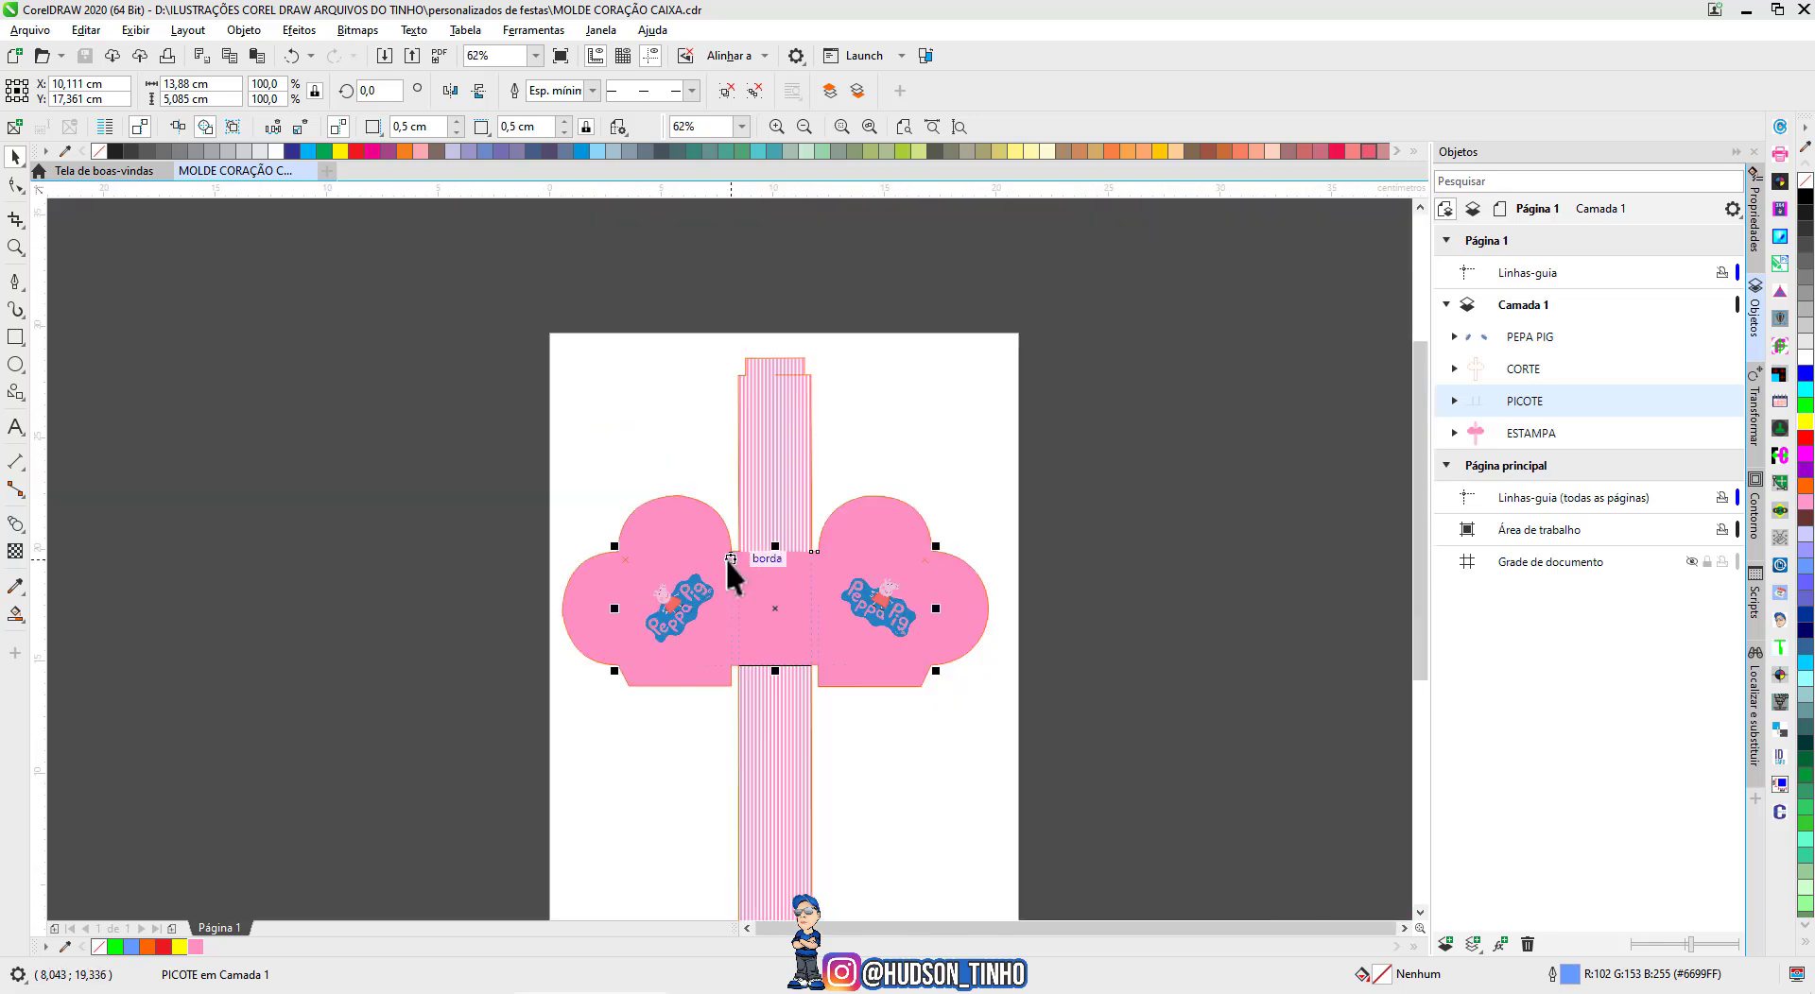
scroll(704, 626, up, 4)
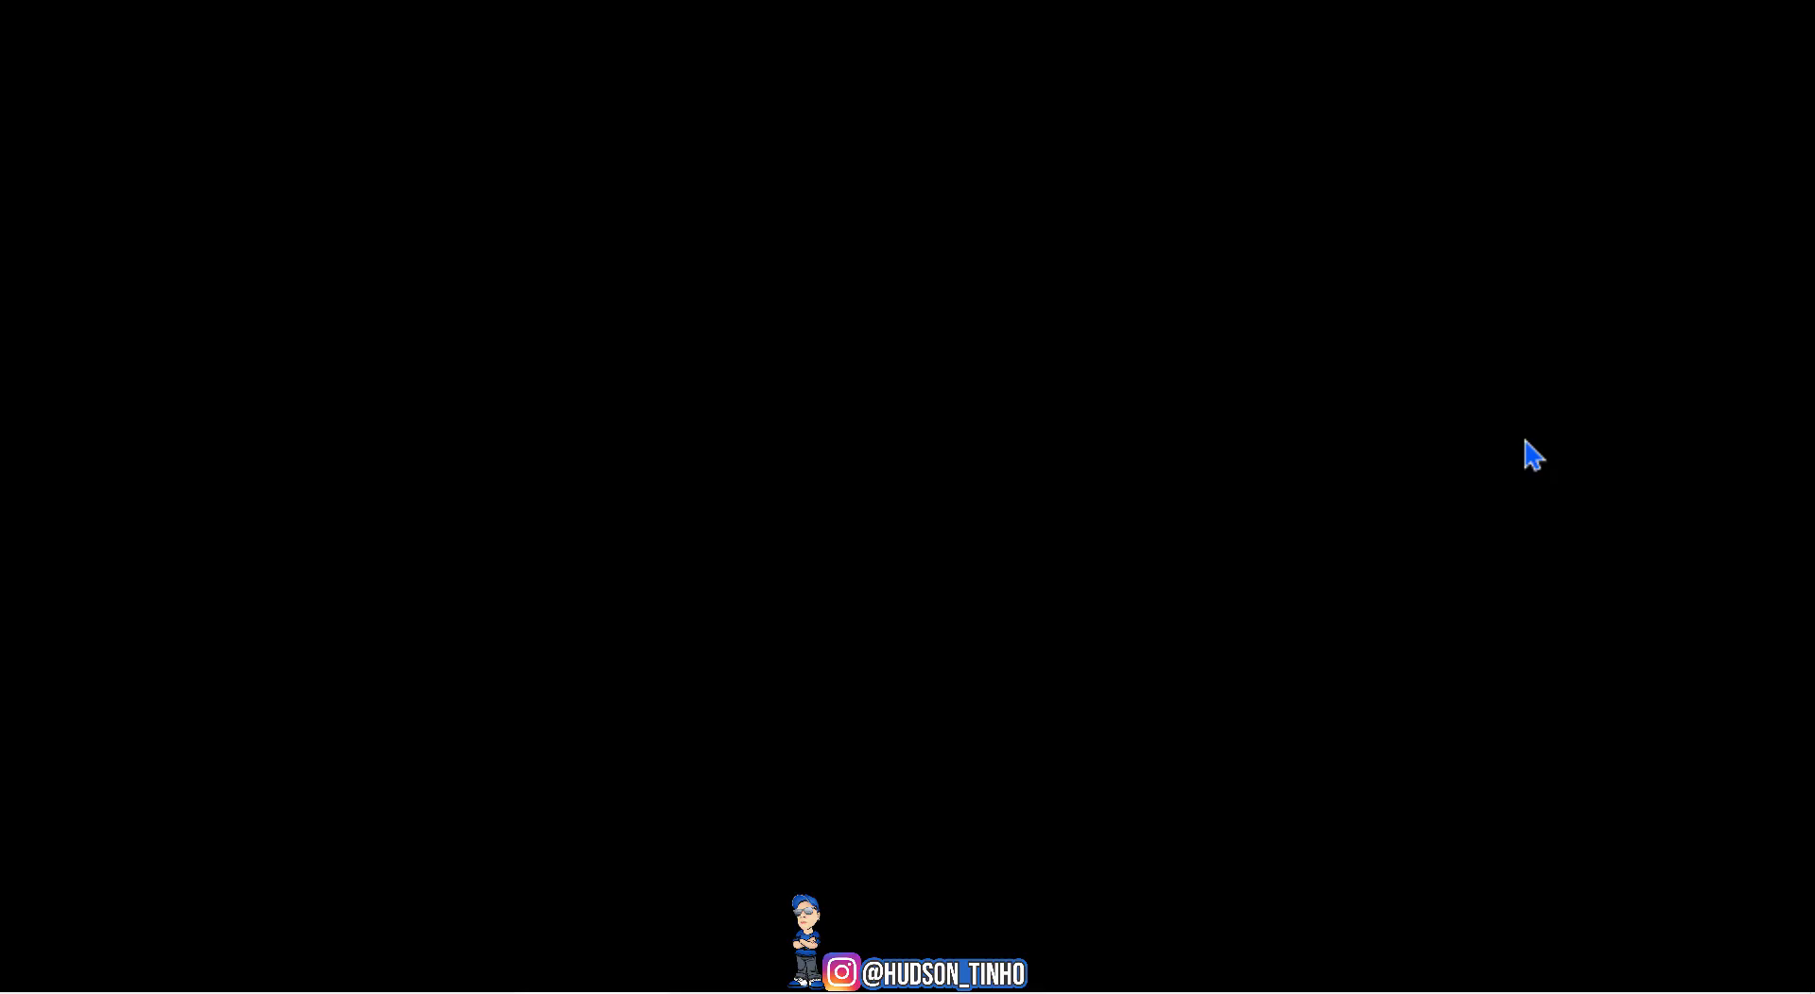
click(1525, 435)
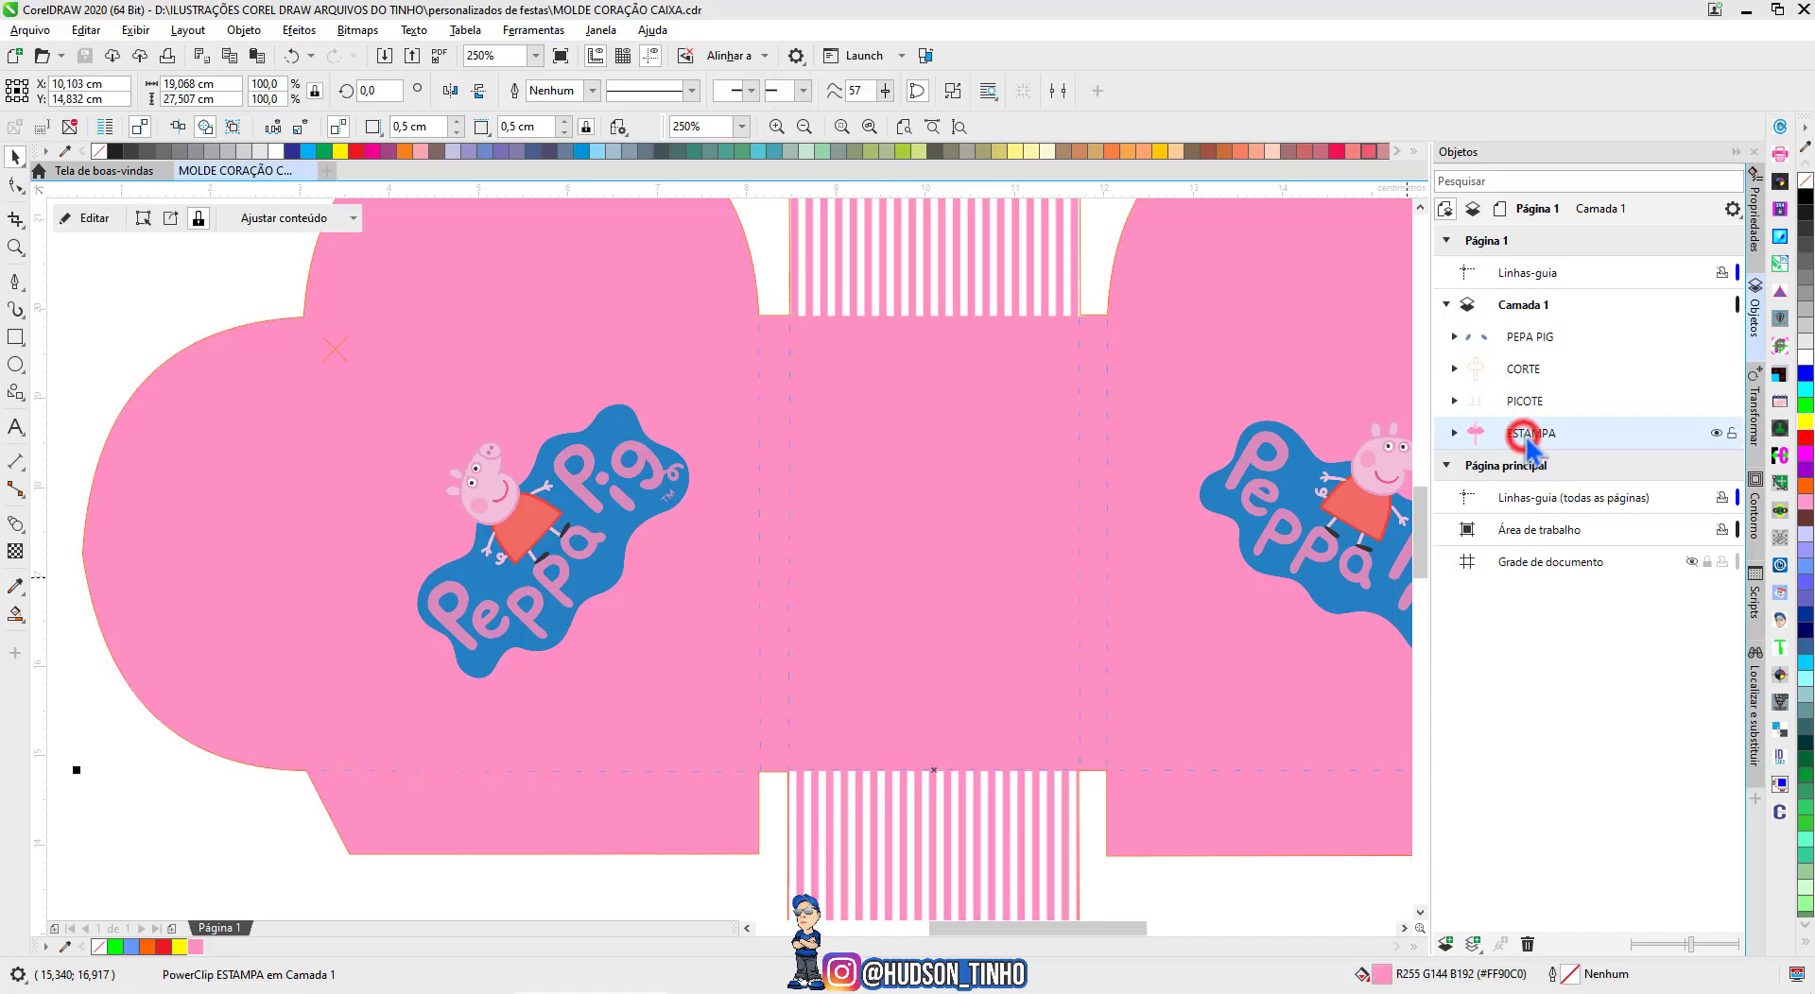
scroll(728, 558, down, 2)
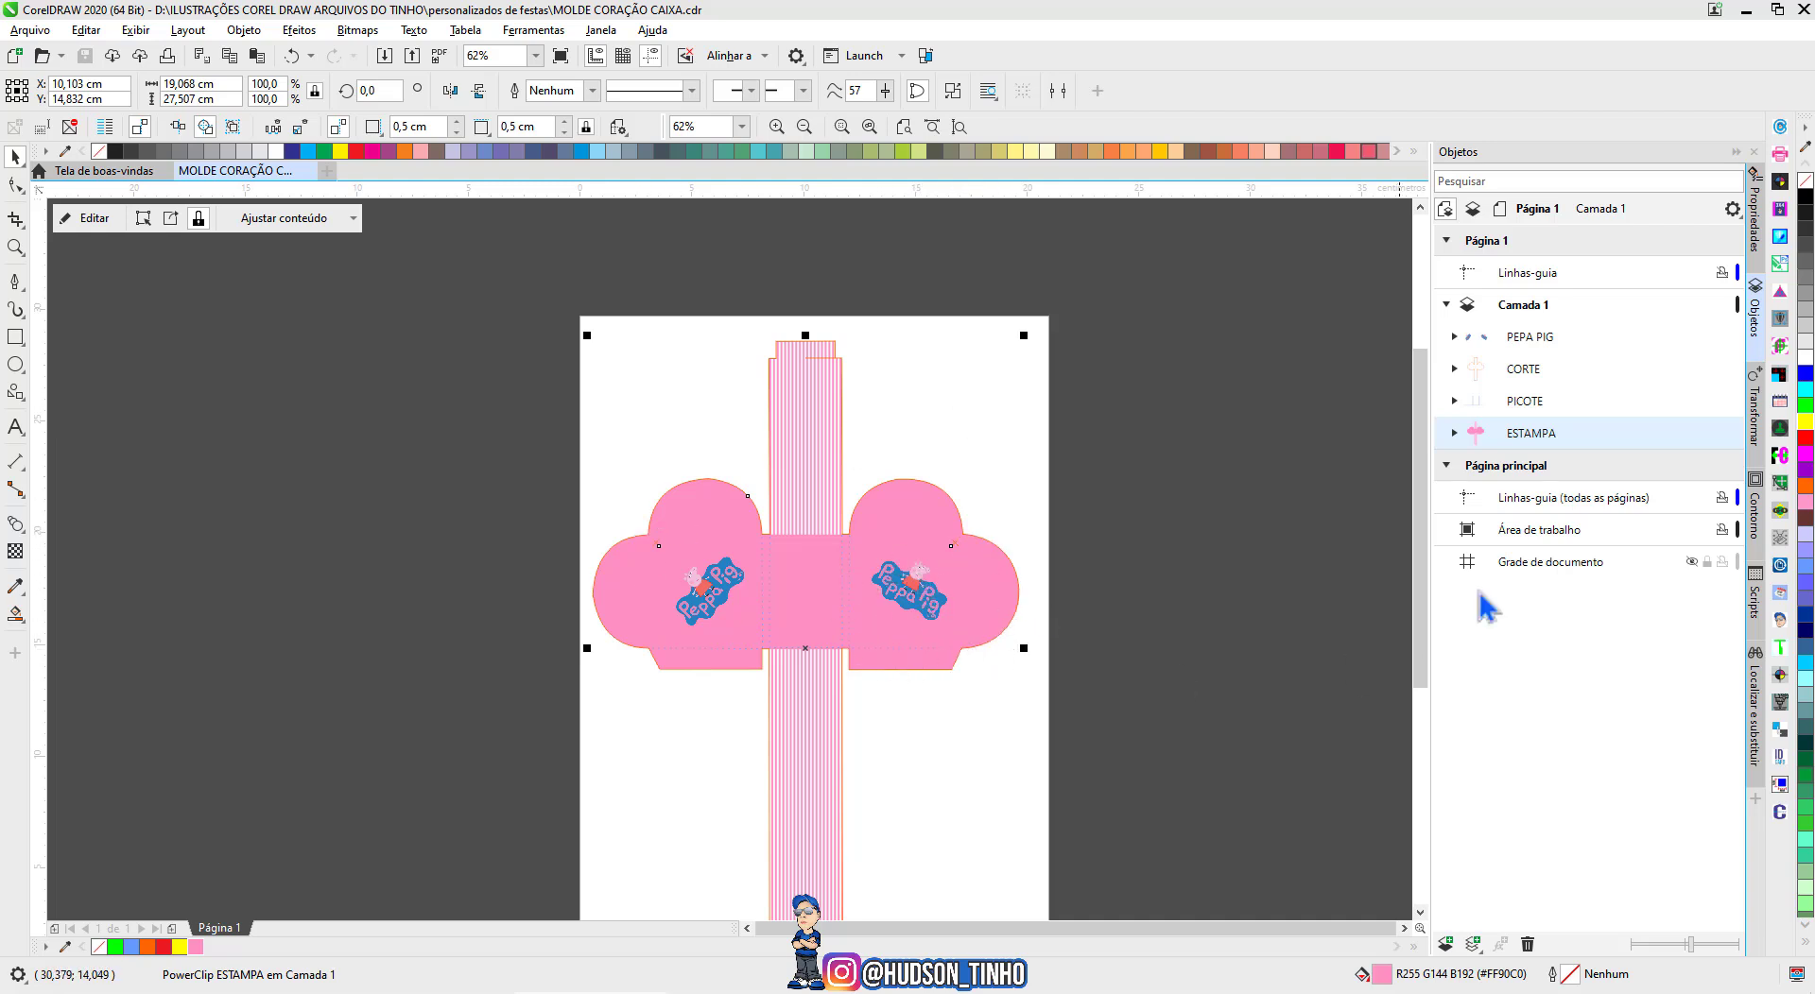
Open the contents of the ESTAMPA PowerClip for editing and examine its pink rectangles and upper striped image.
click(106, 225)
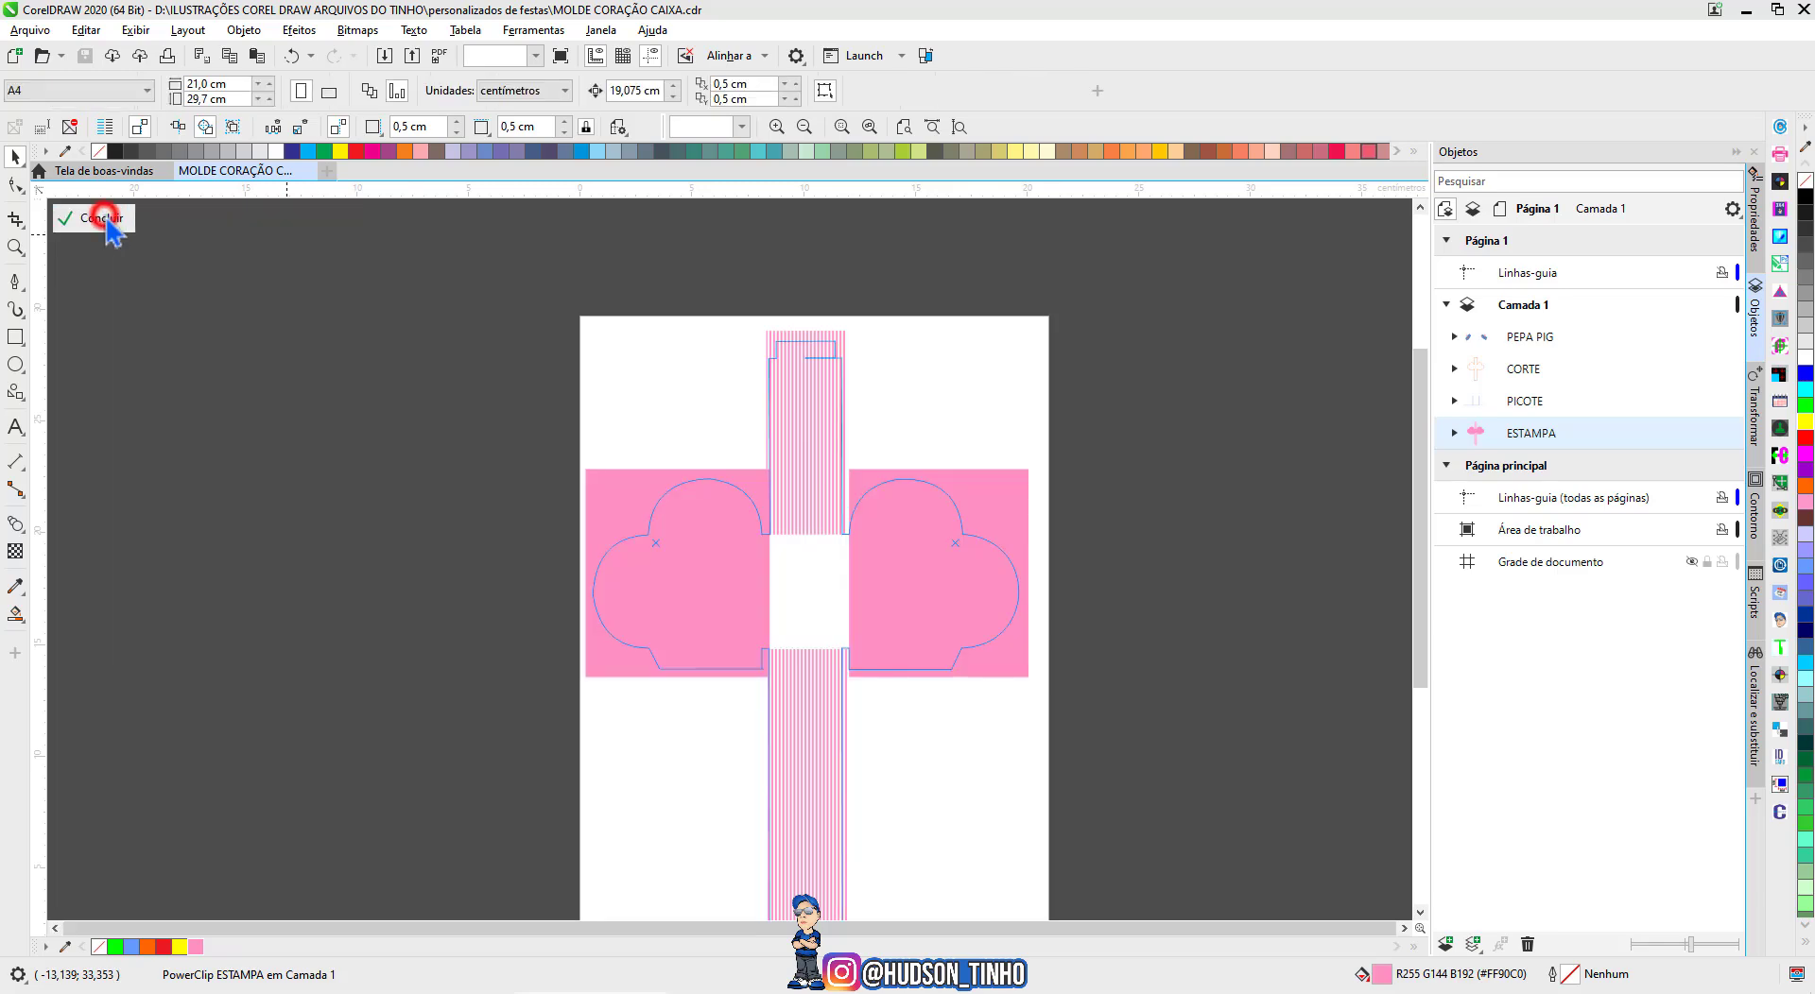
click(1000, 510)
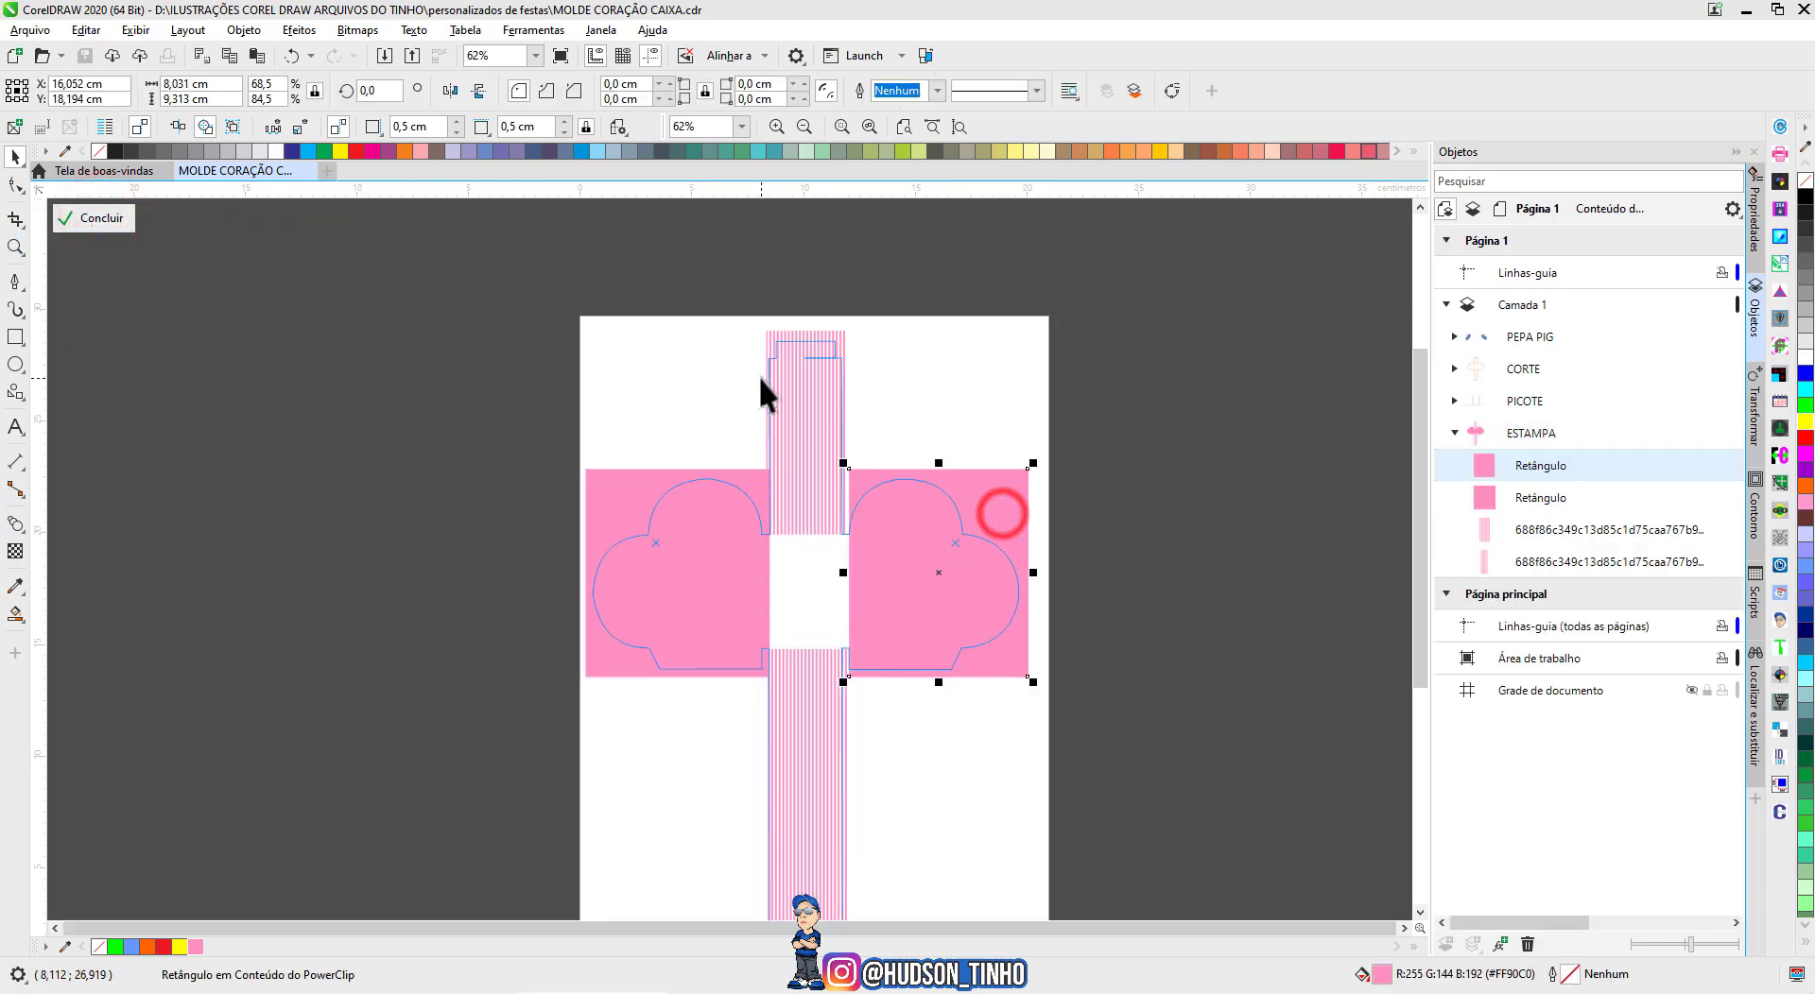
click(832, 366)
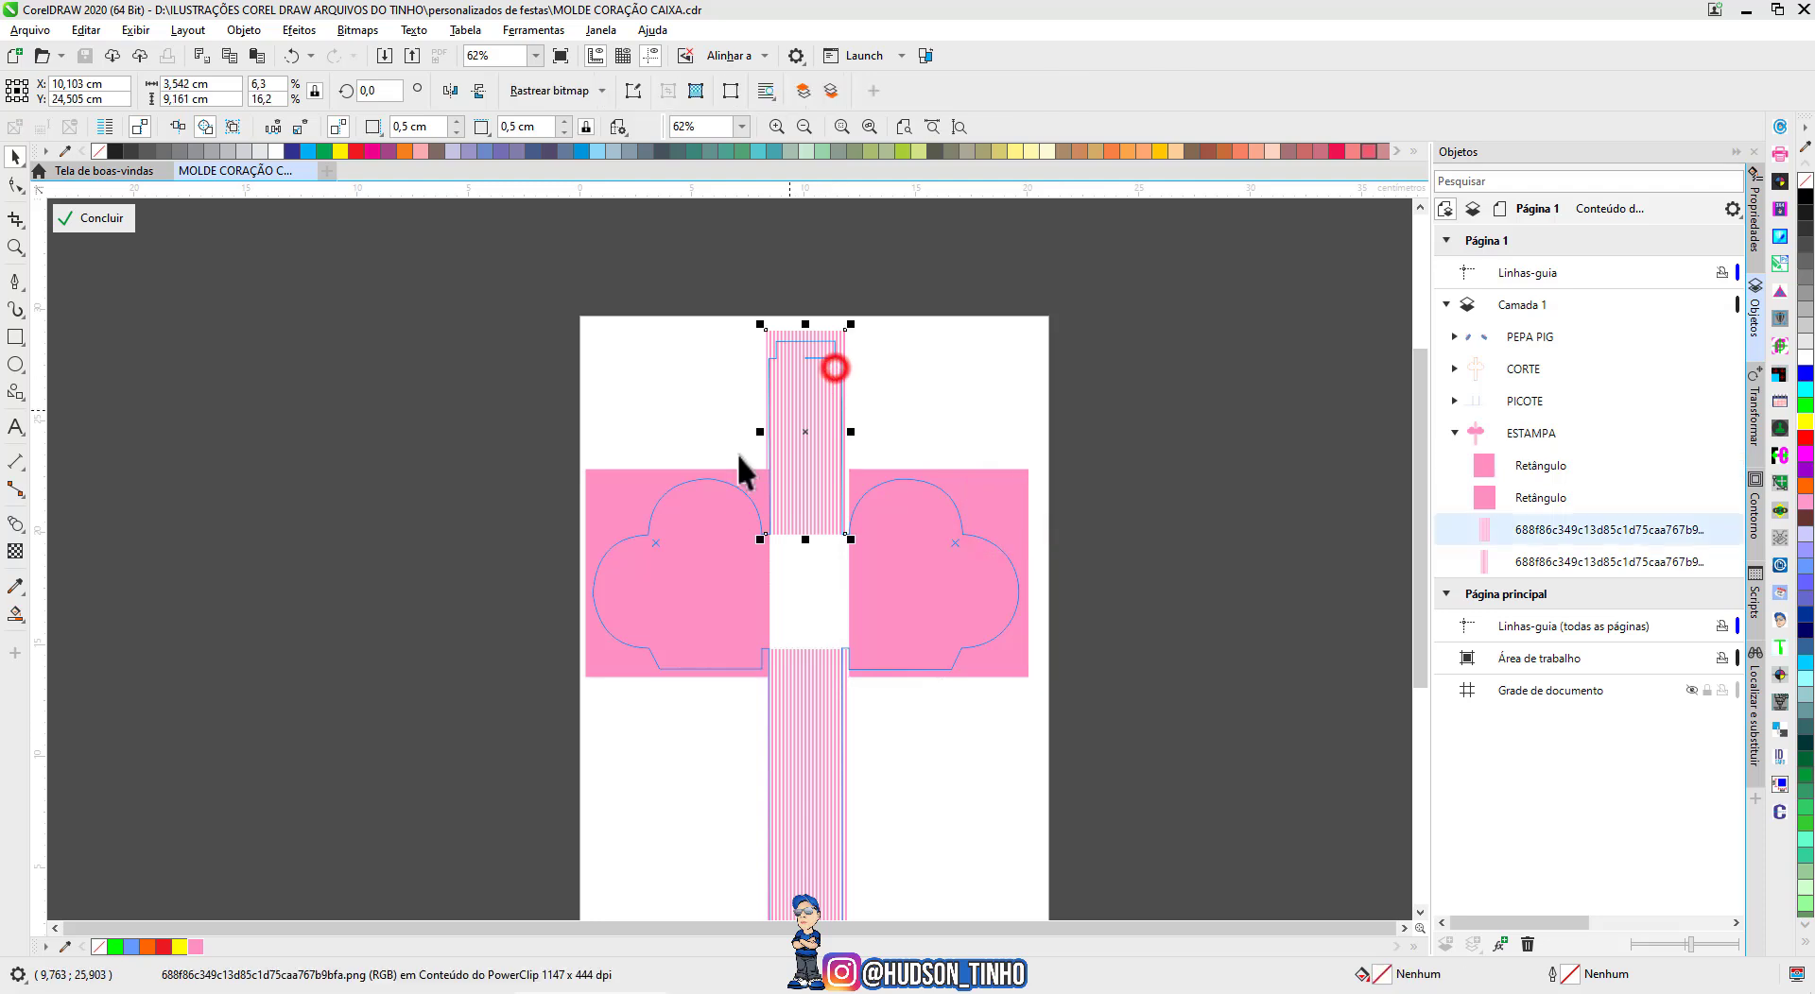
click(652, 476)
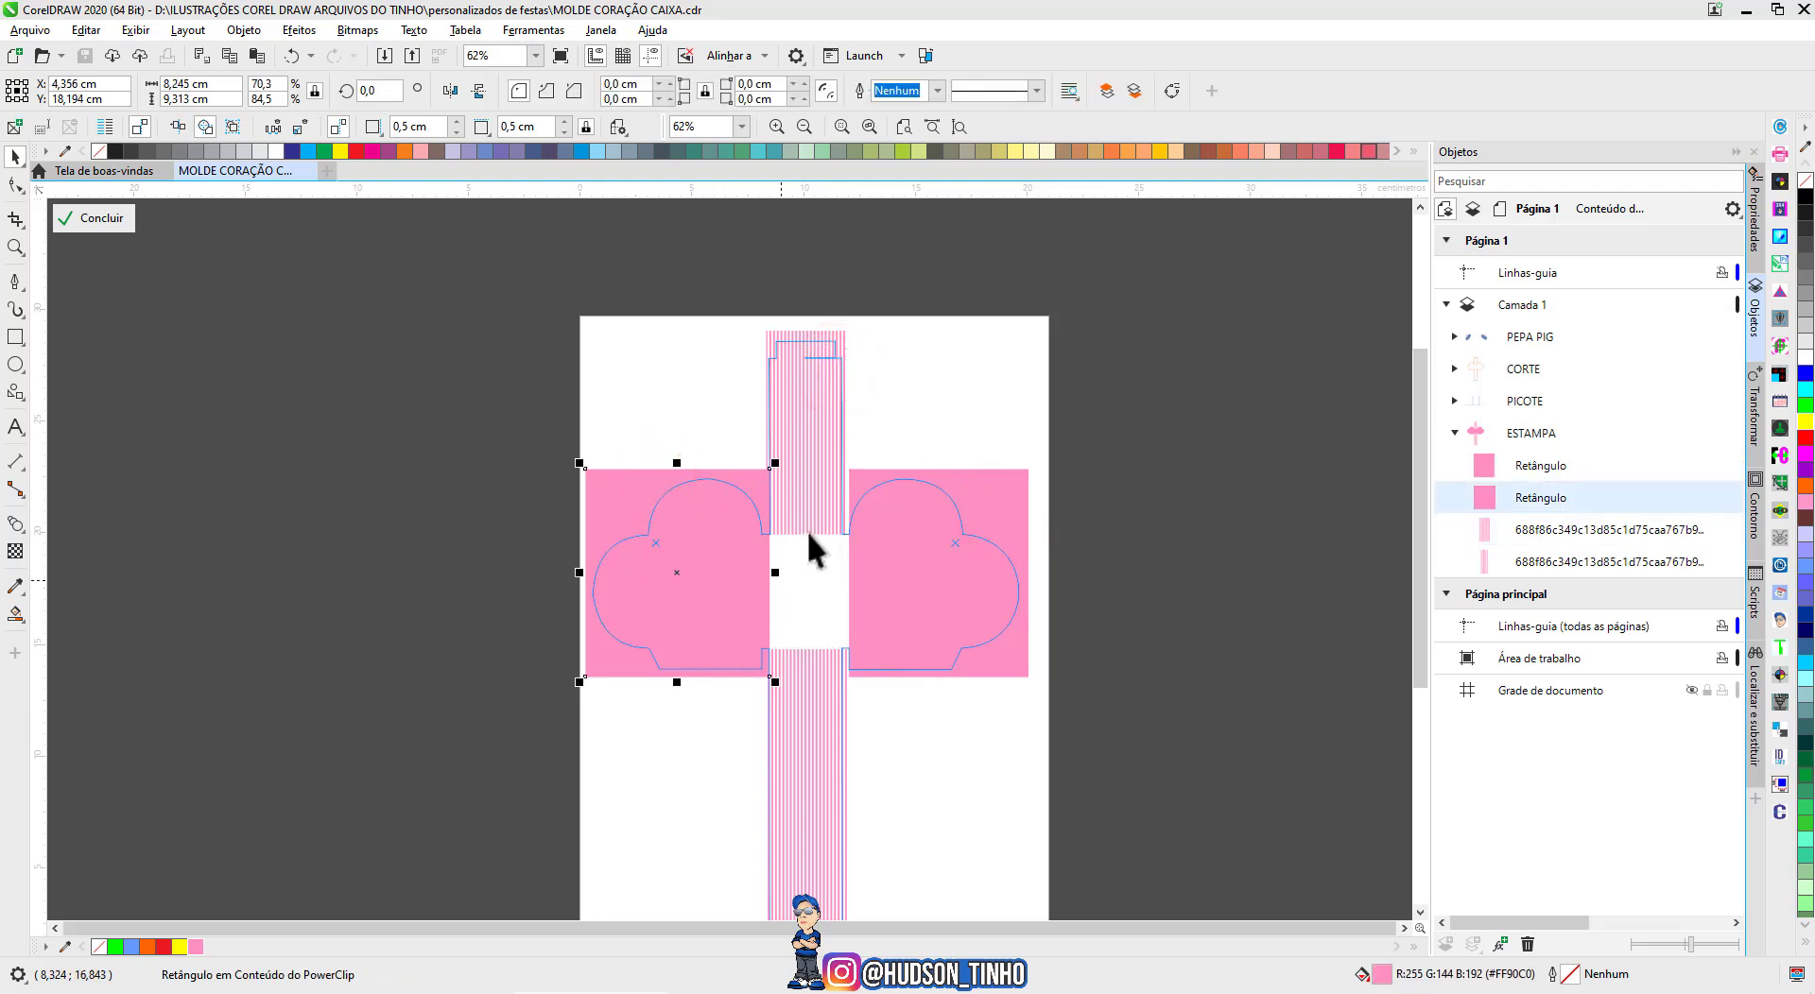
click(828, 438)
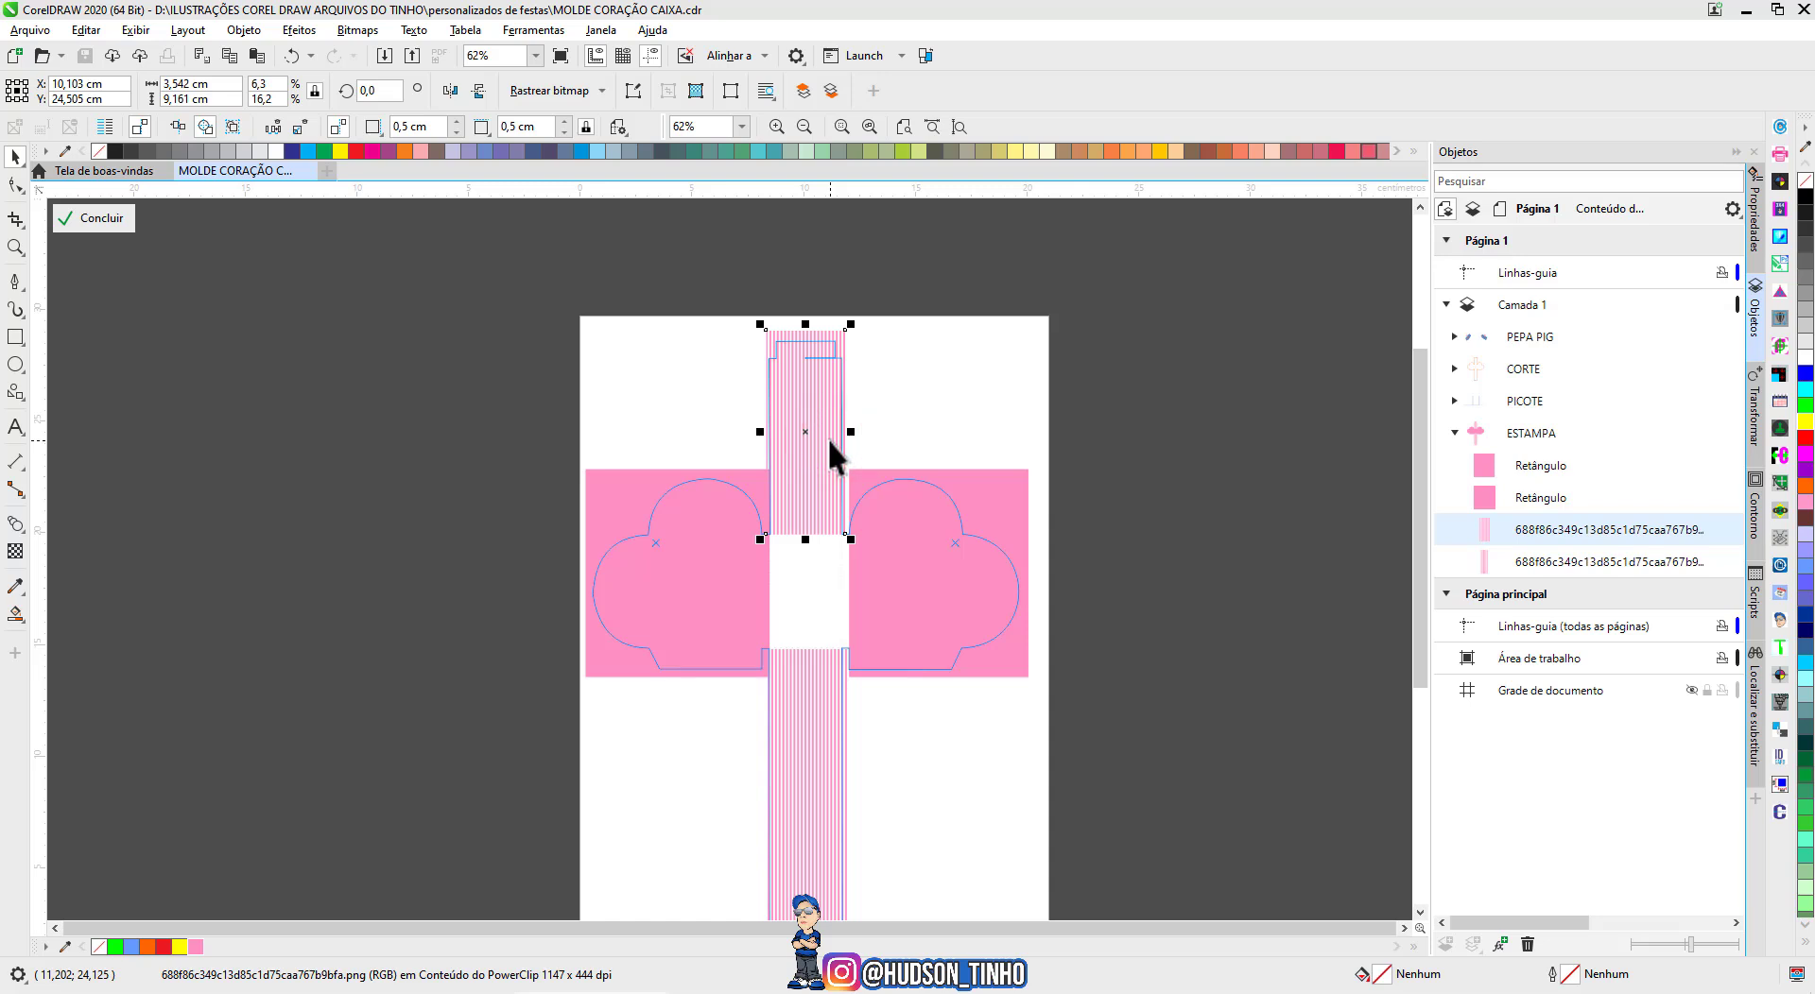
scroll(831, 439, up, 2)
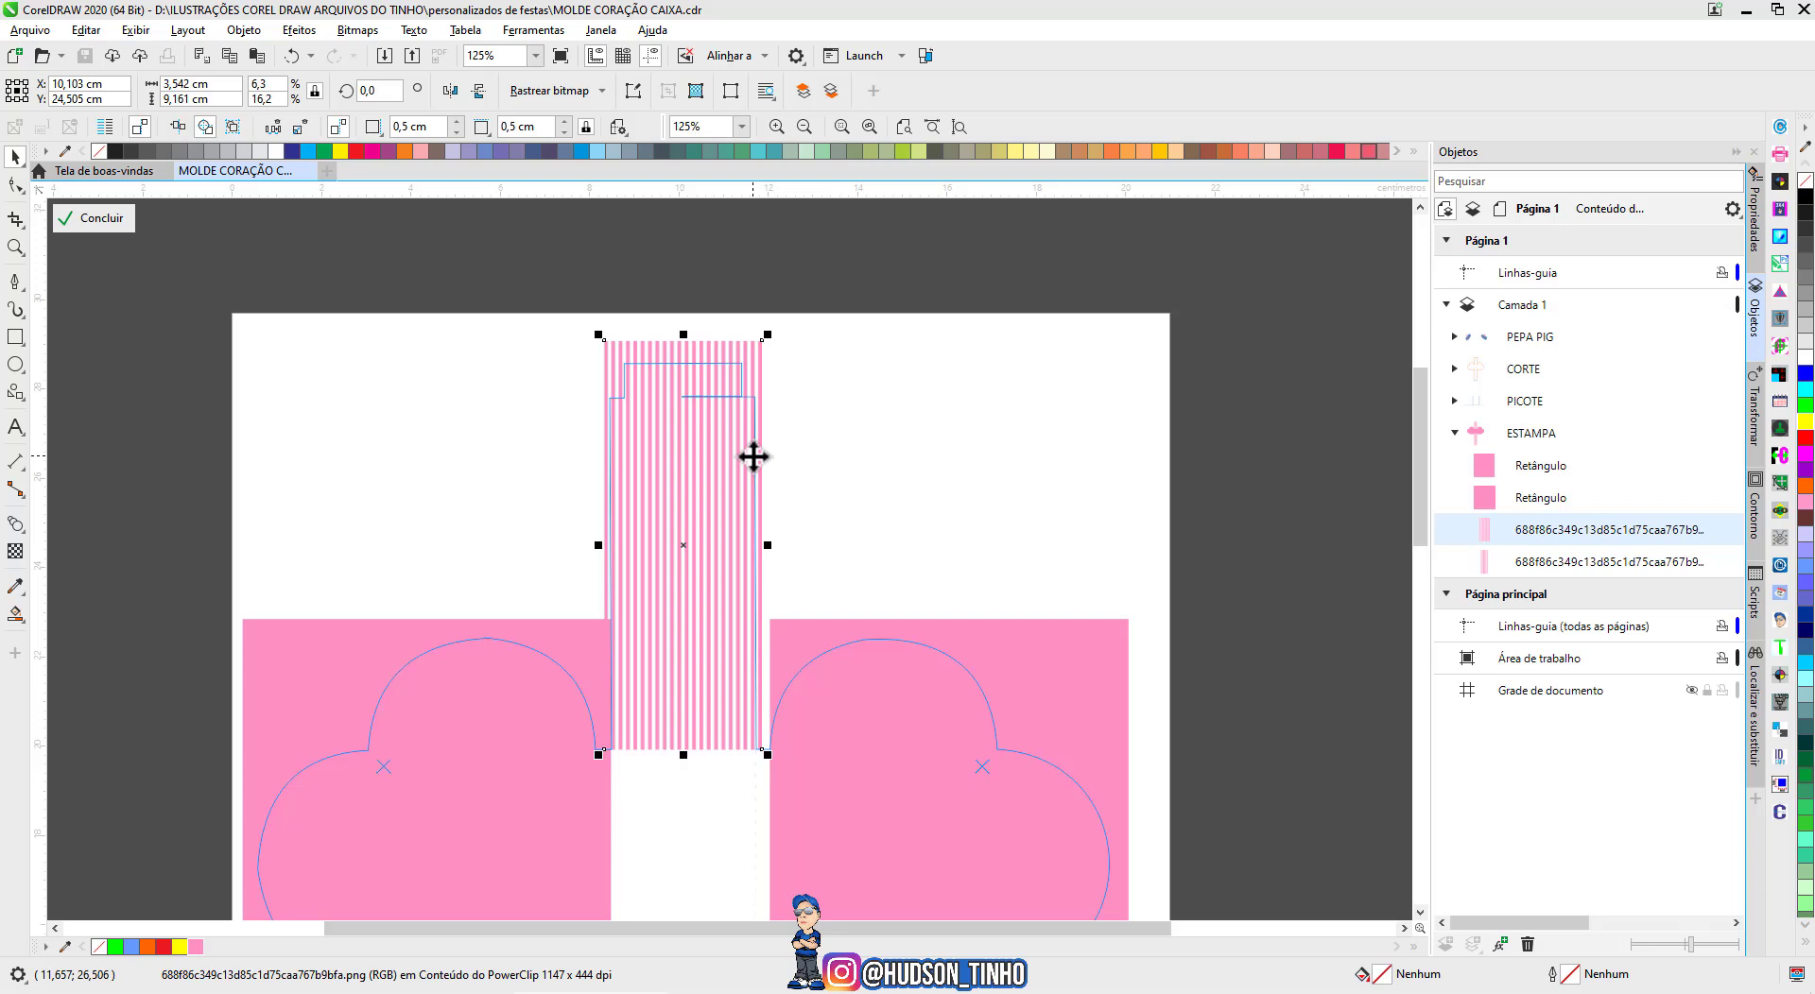
scroll(730, 562, down, 2)
scroll(726, 621, up, 1)
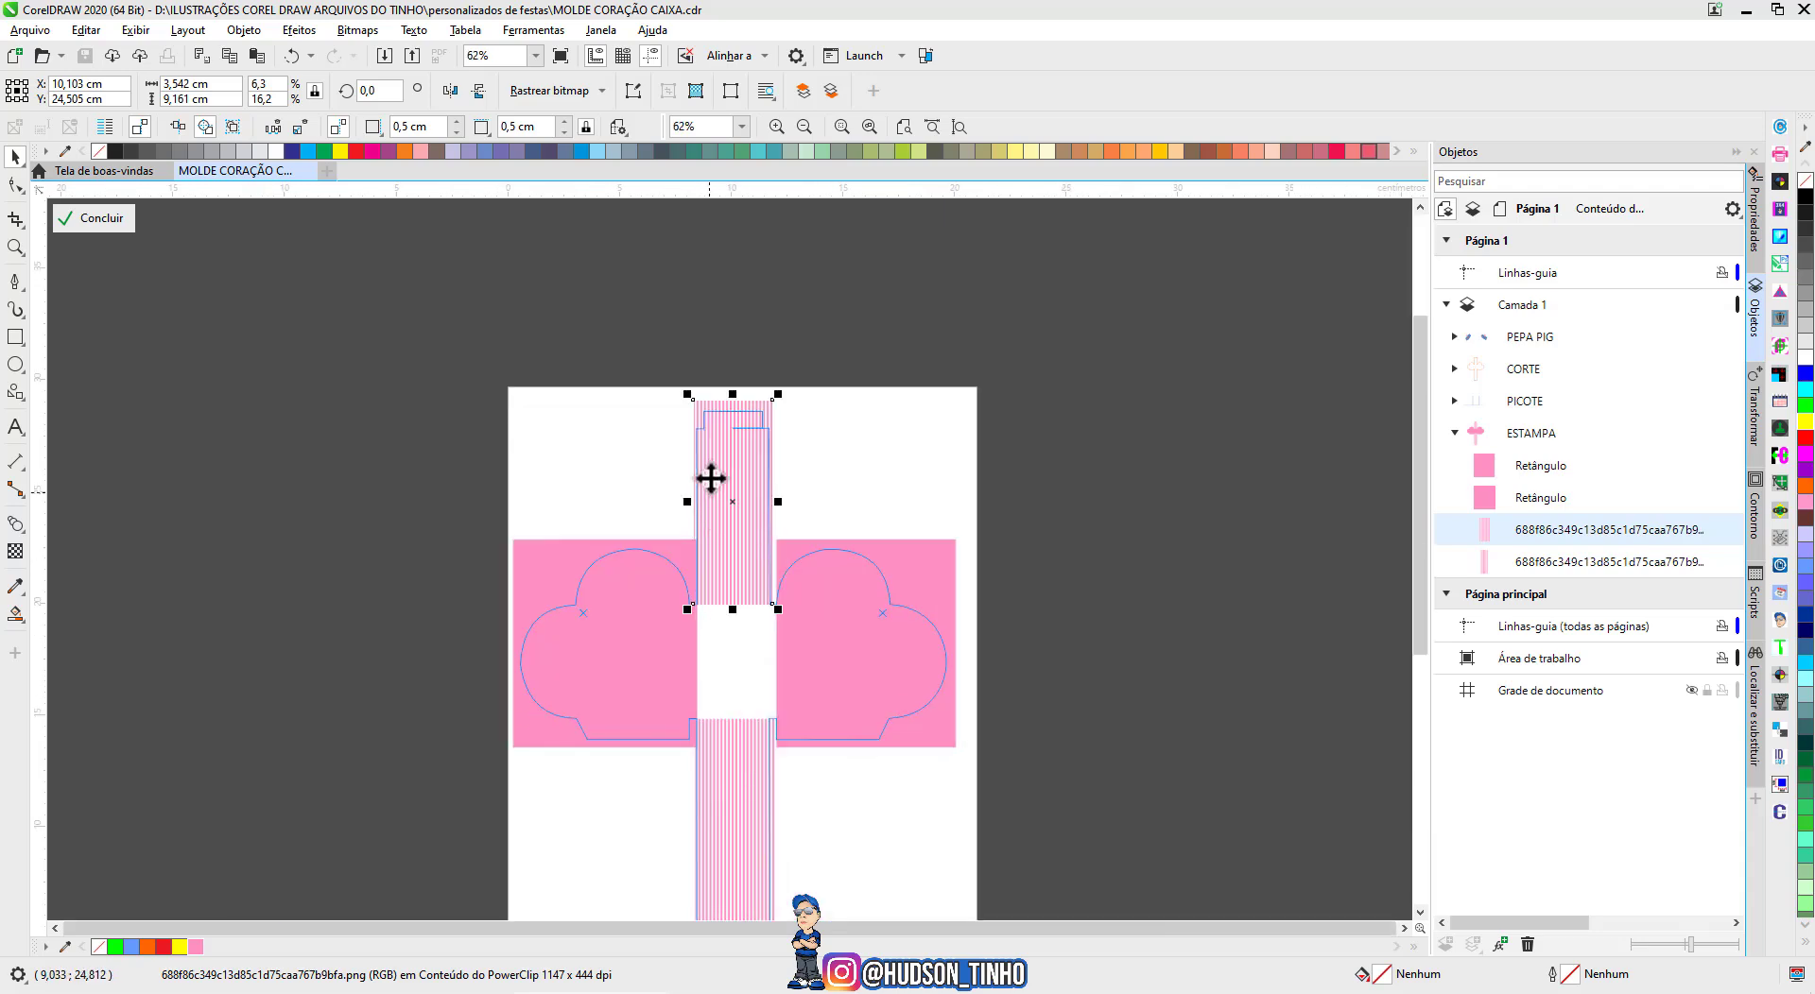
scroll(750, 457, up, 2)
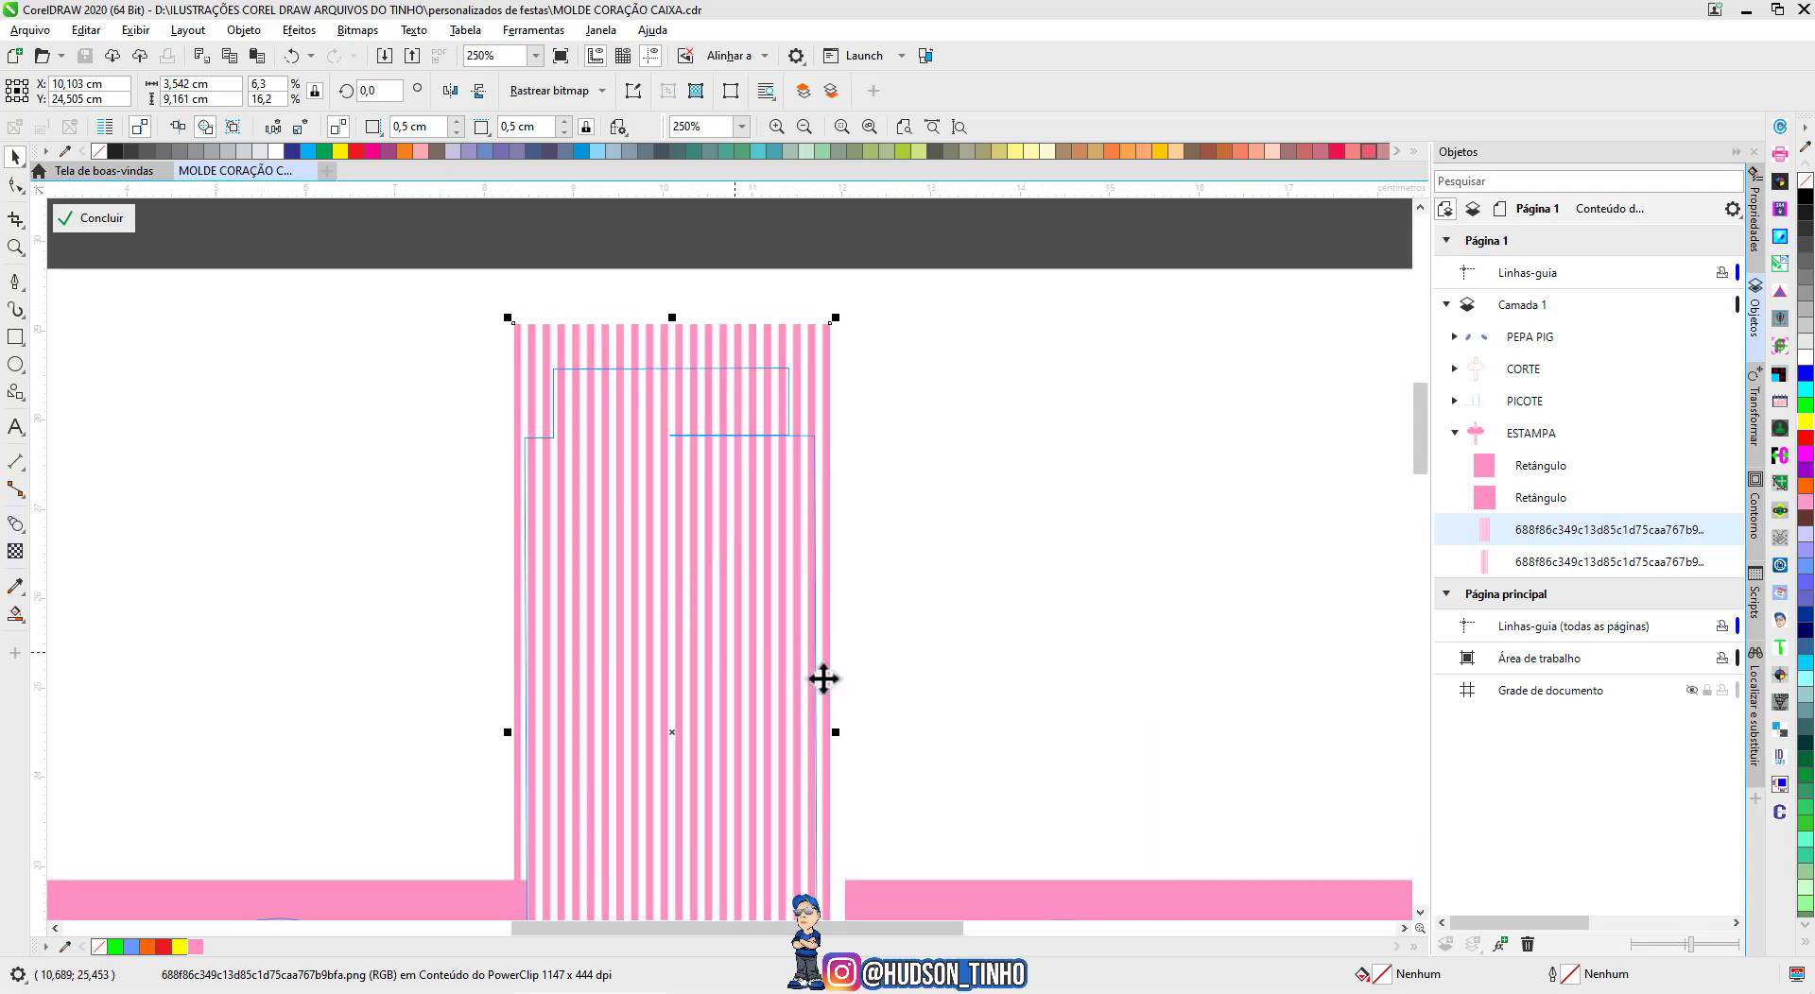
scroll(615, 597, down, 1)
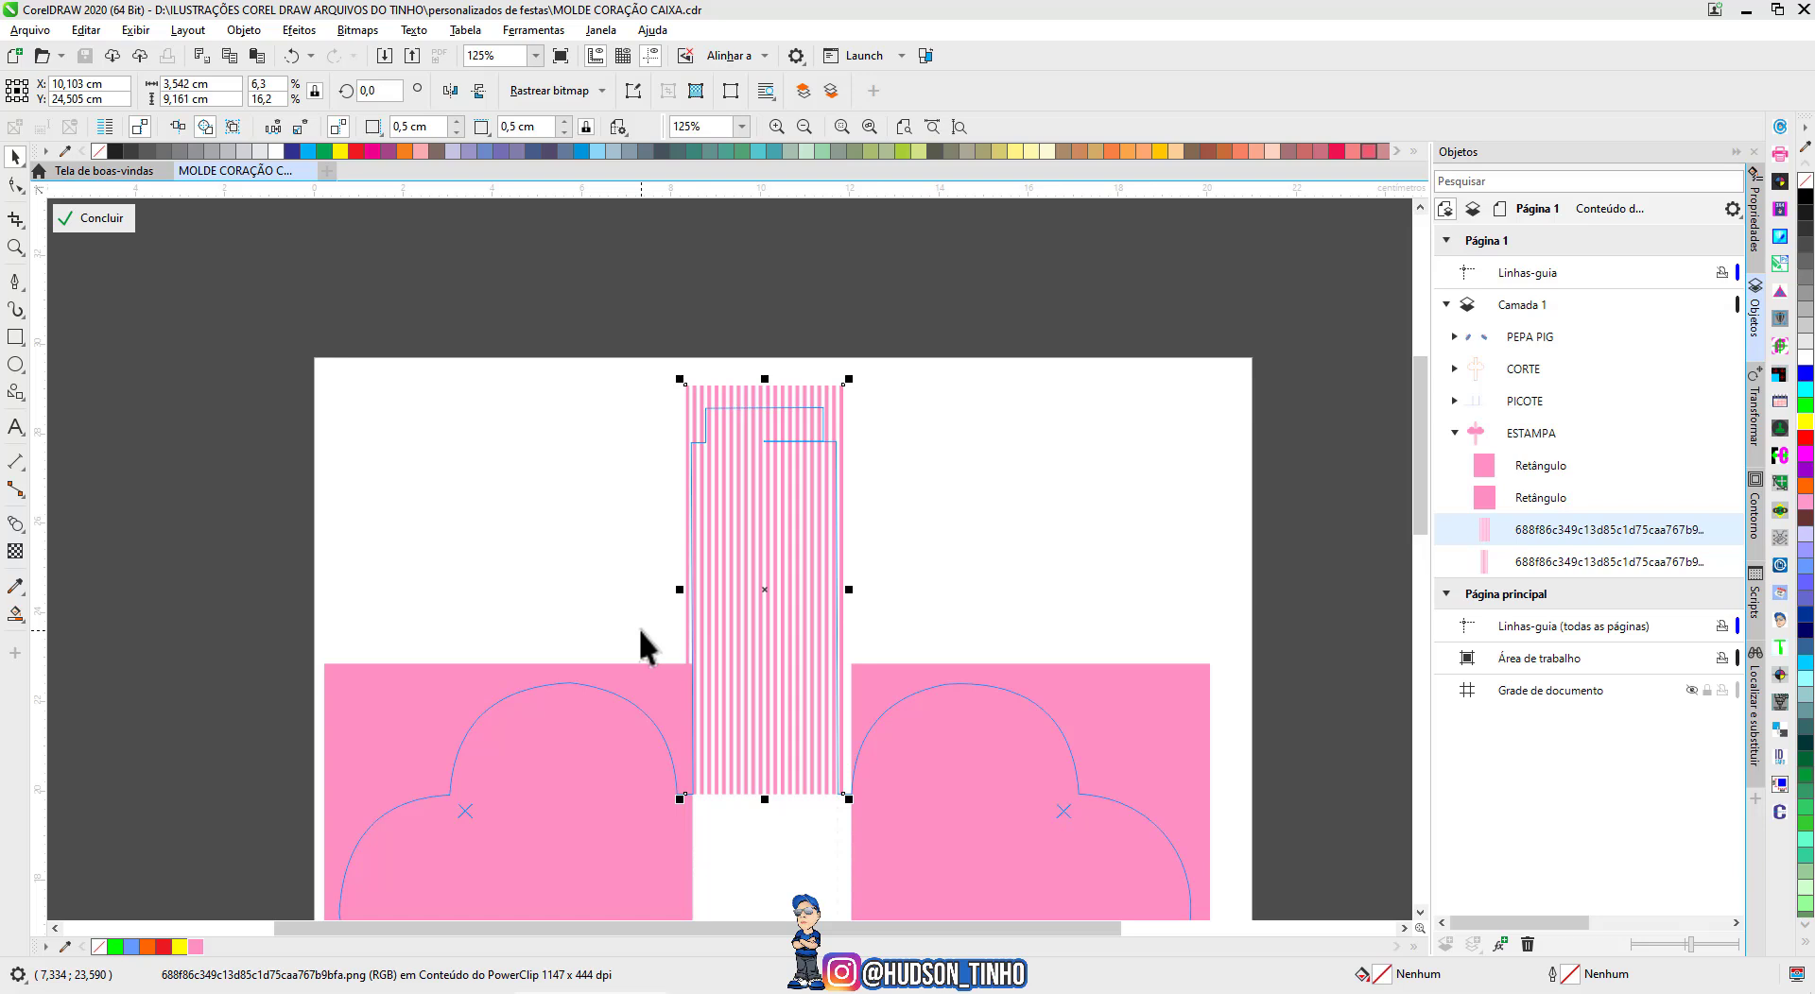
Group the two pink rectangles and both striped images, cut the group out of the ESTAMPA PowerClip and finish editing.
shift+click(634, 662)
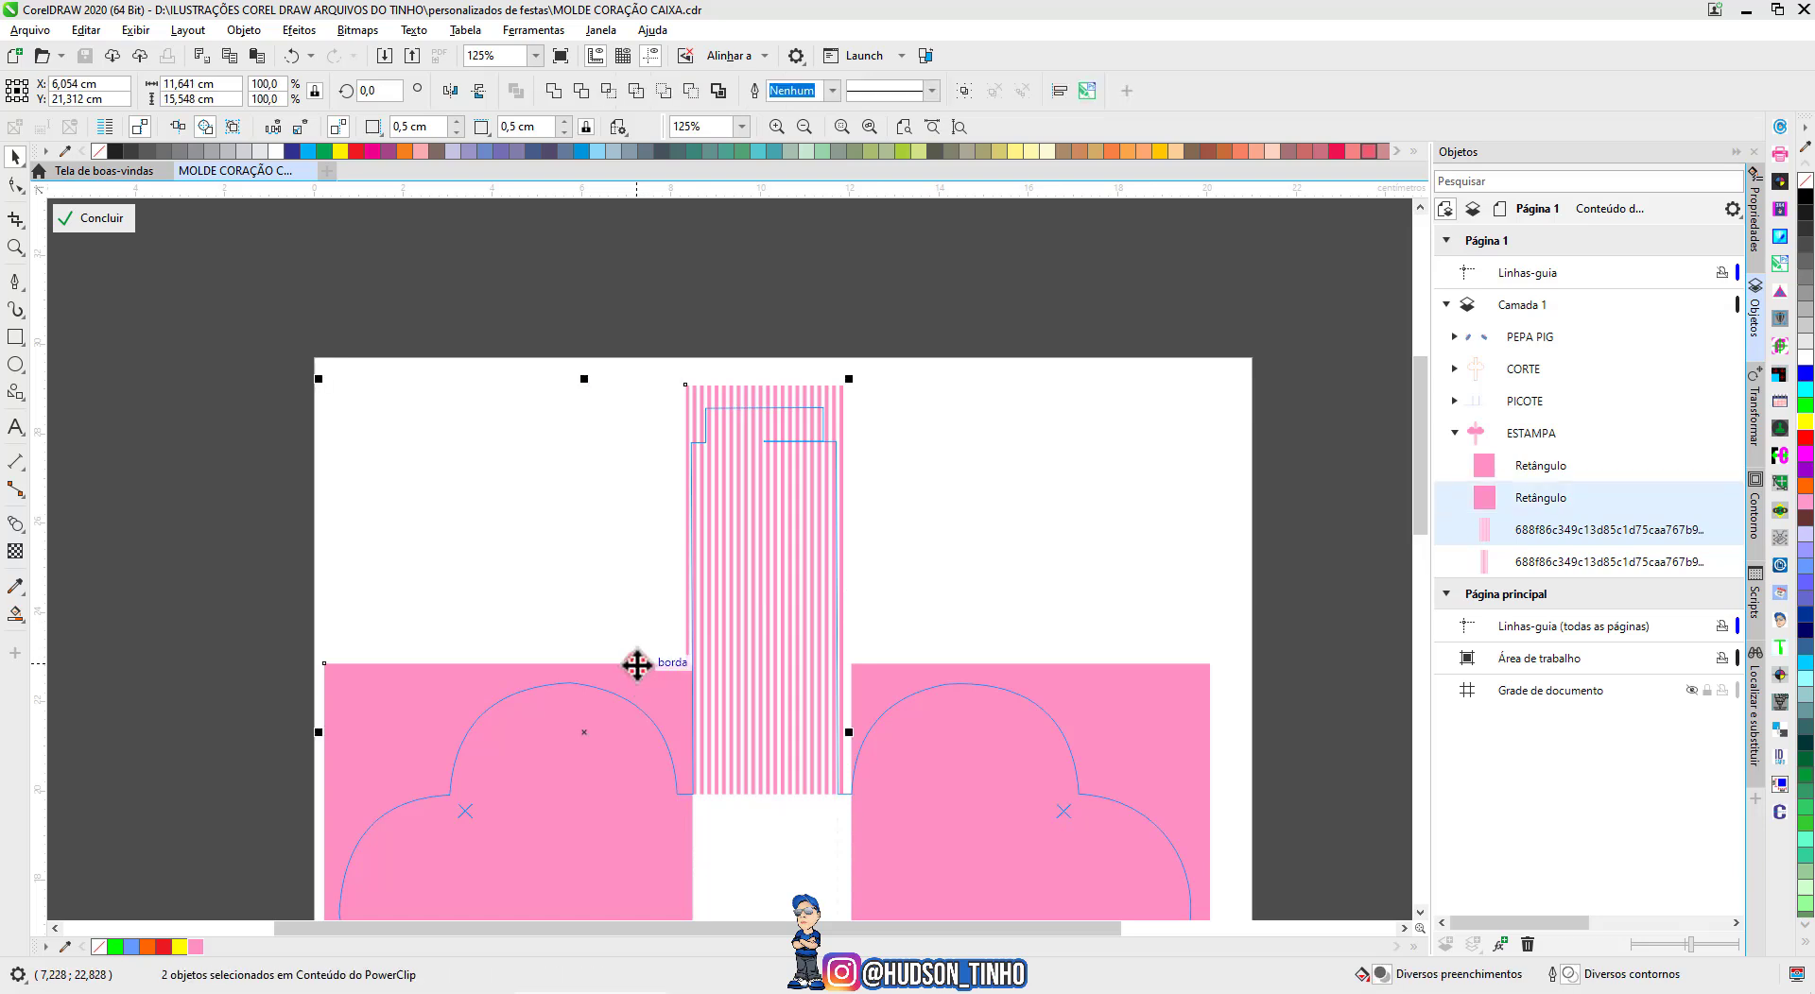
shift+click(973, 678)
scroll(668, 700, down, 2)
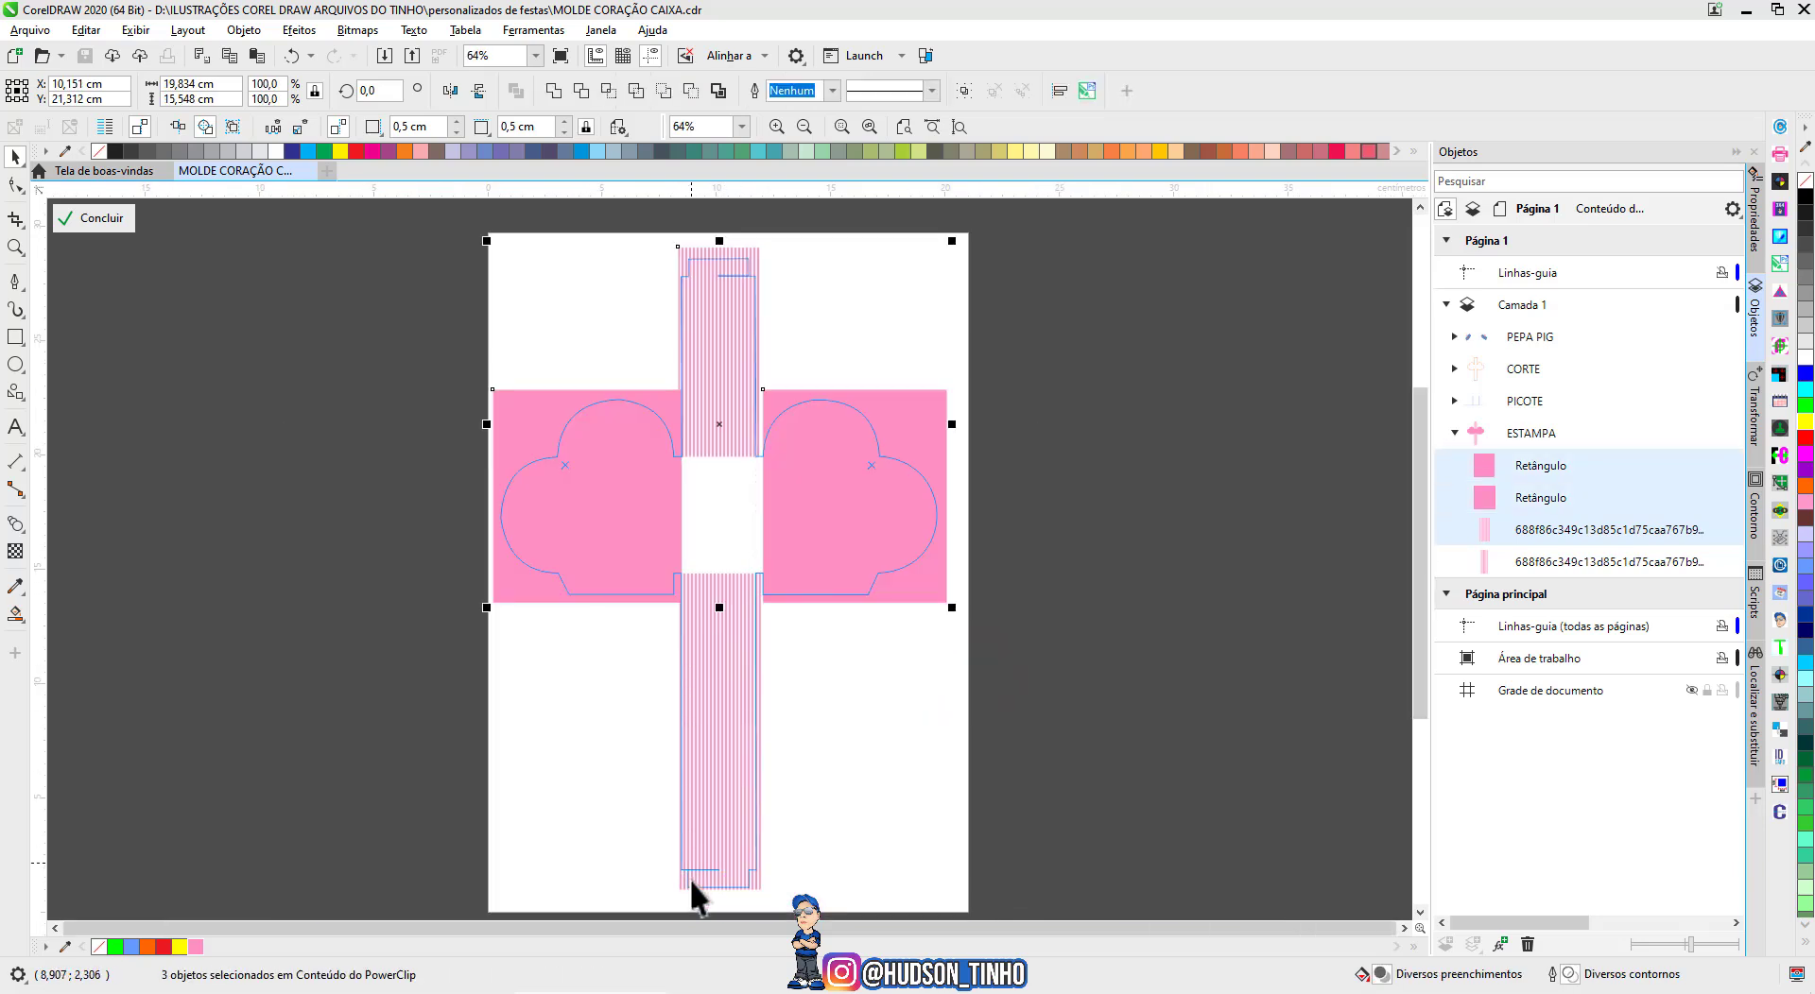
shift+click(709, 834)
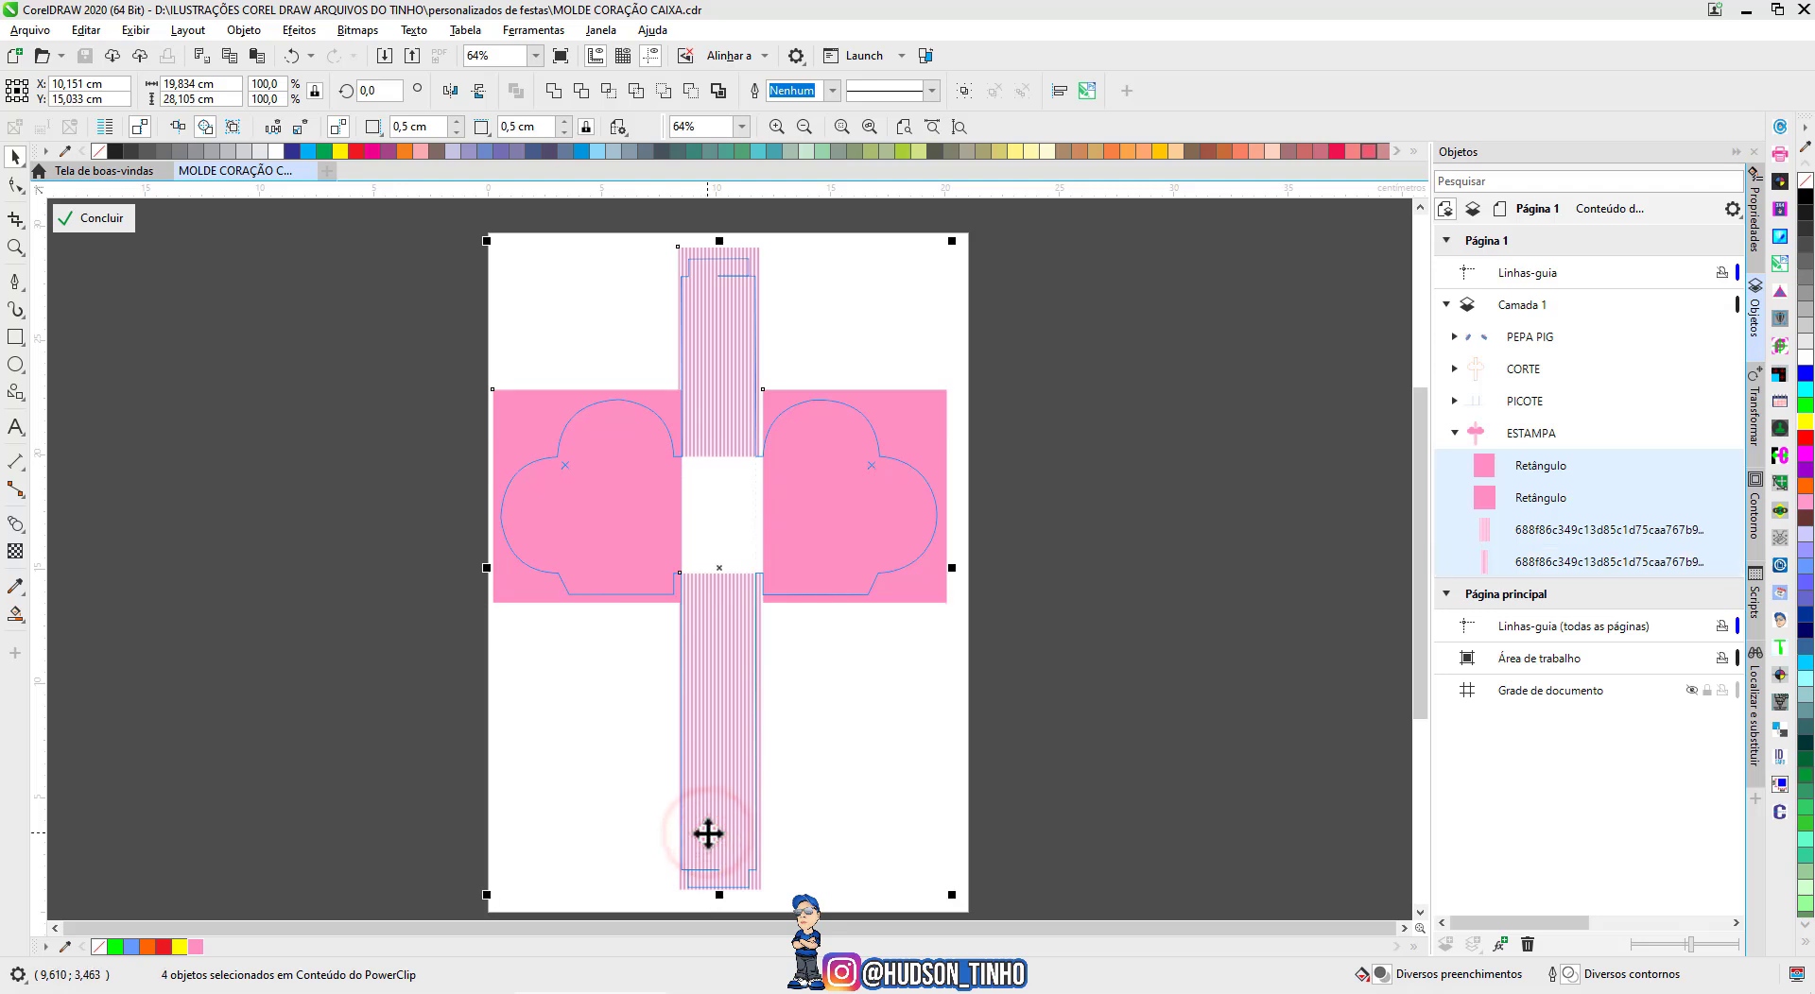
key(ctrl+g)
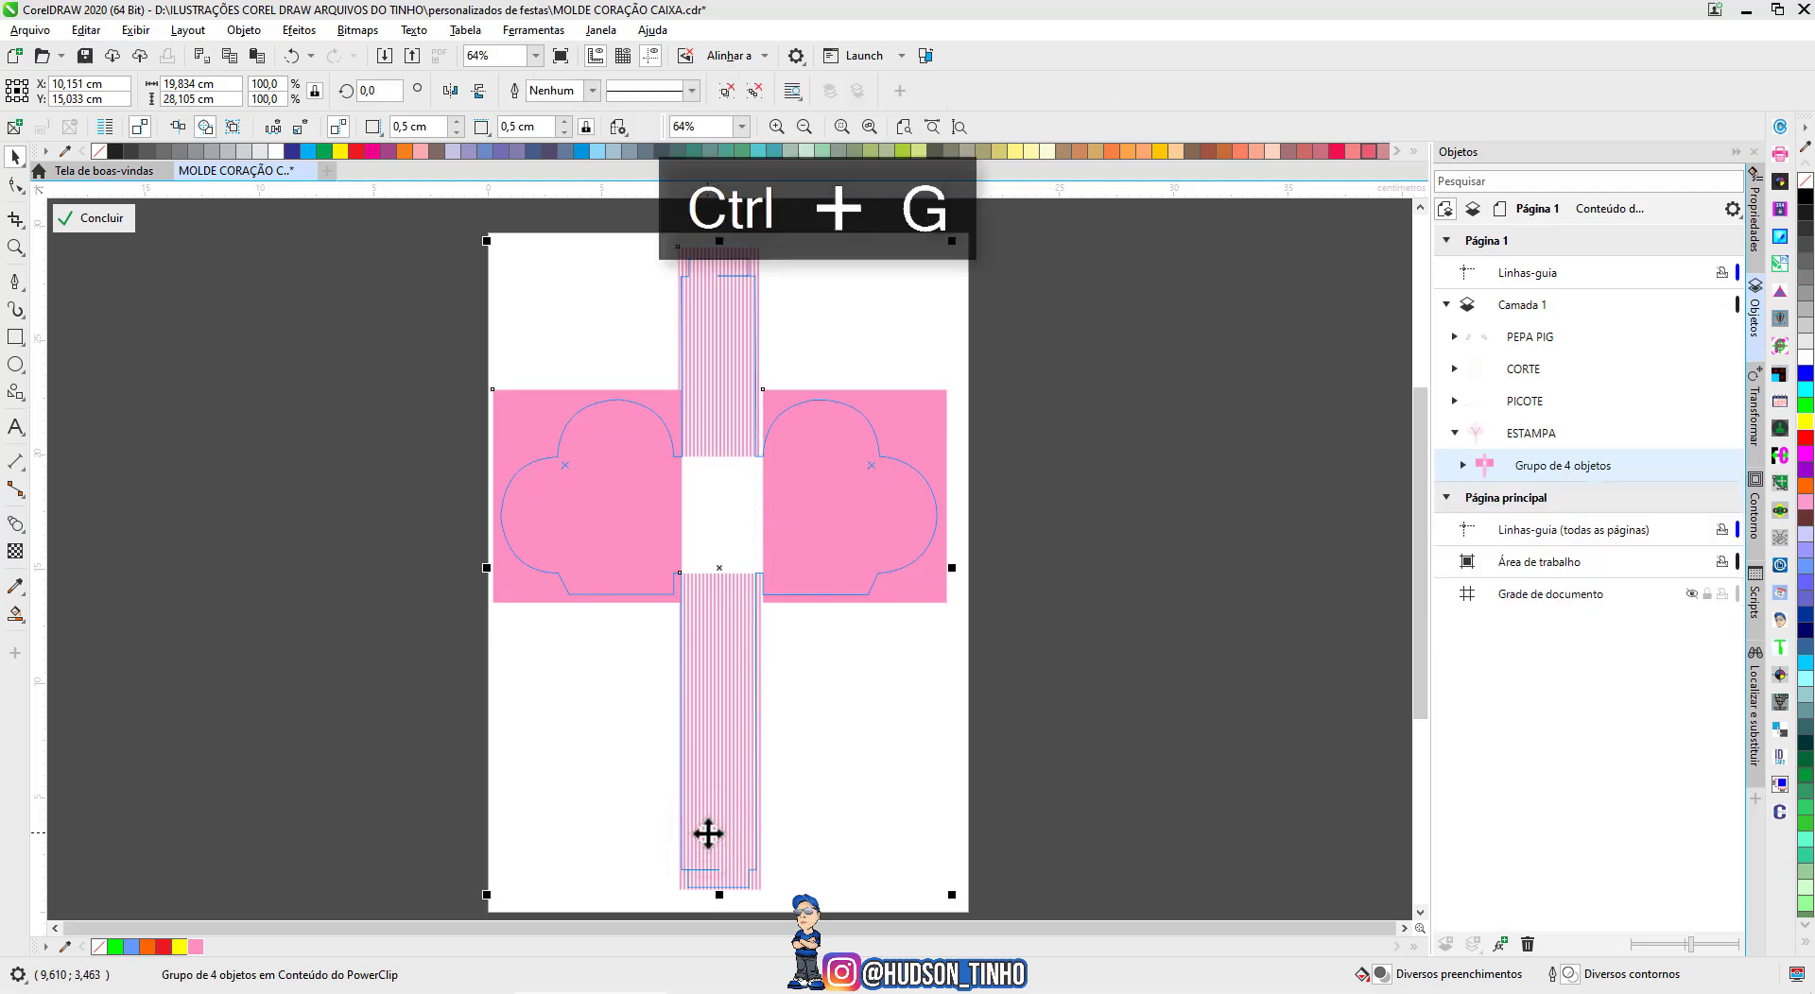
key(ctrl+x)
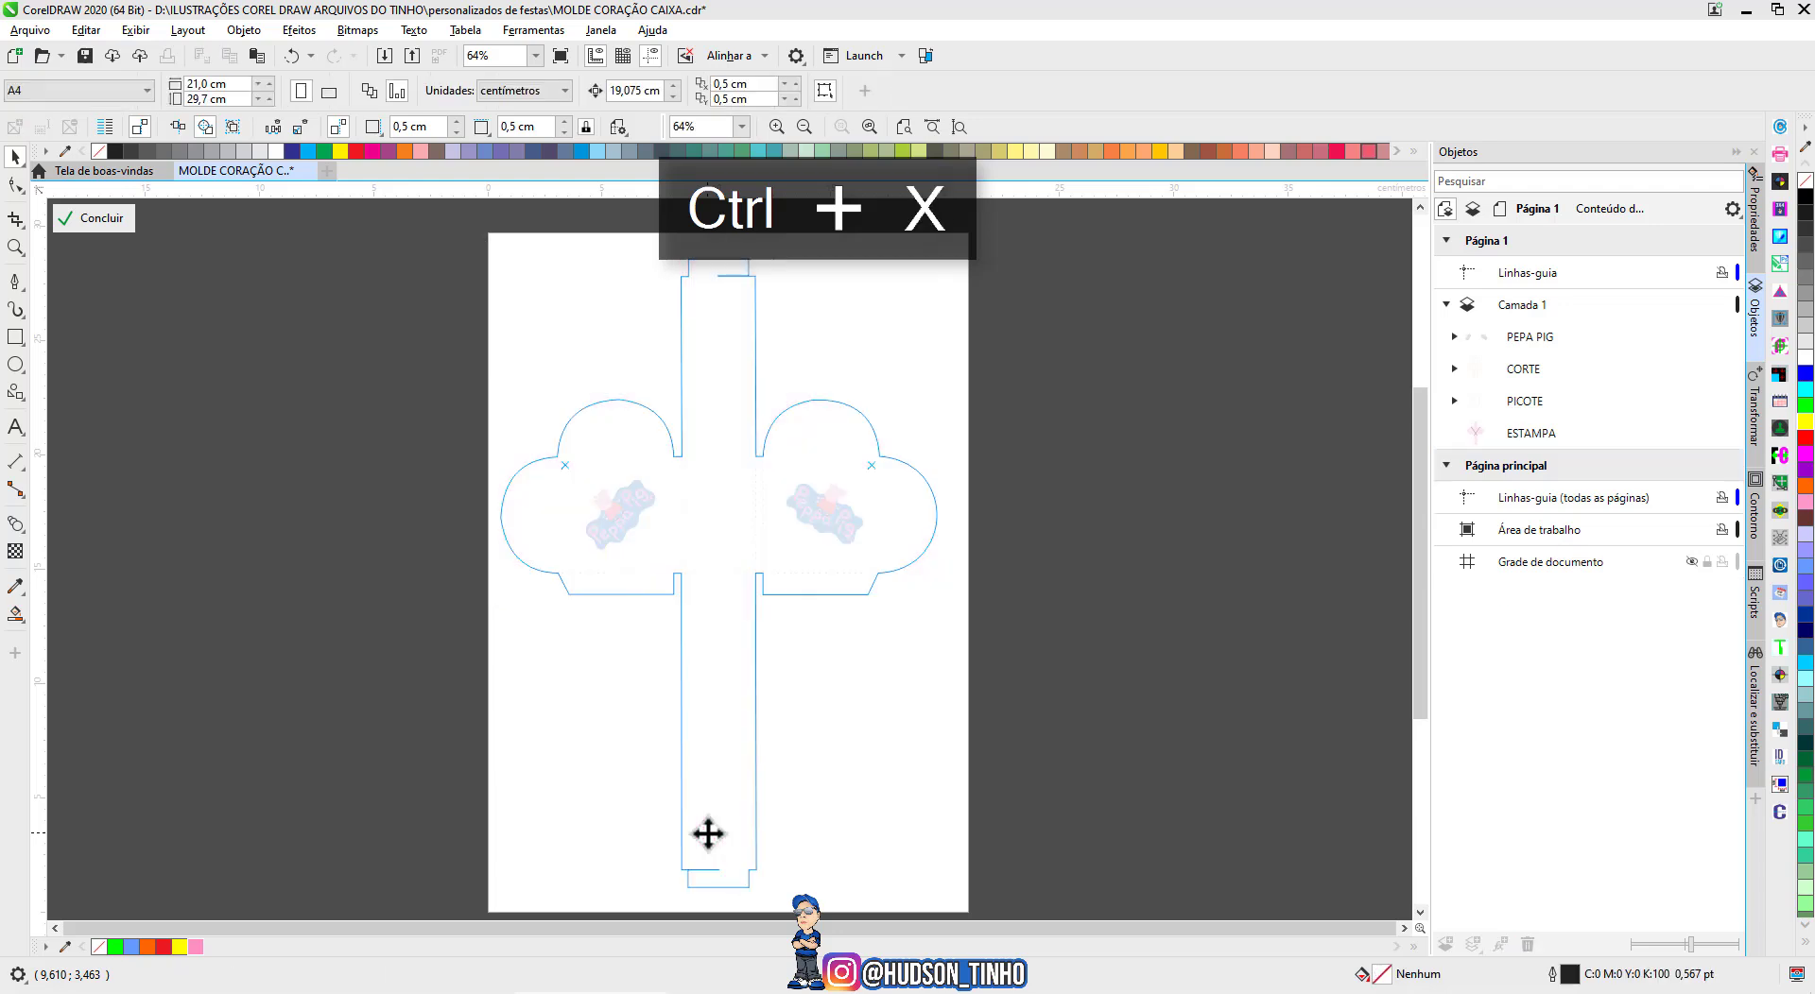
click(90, 219)
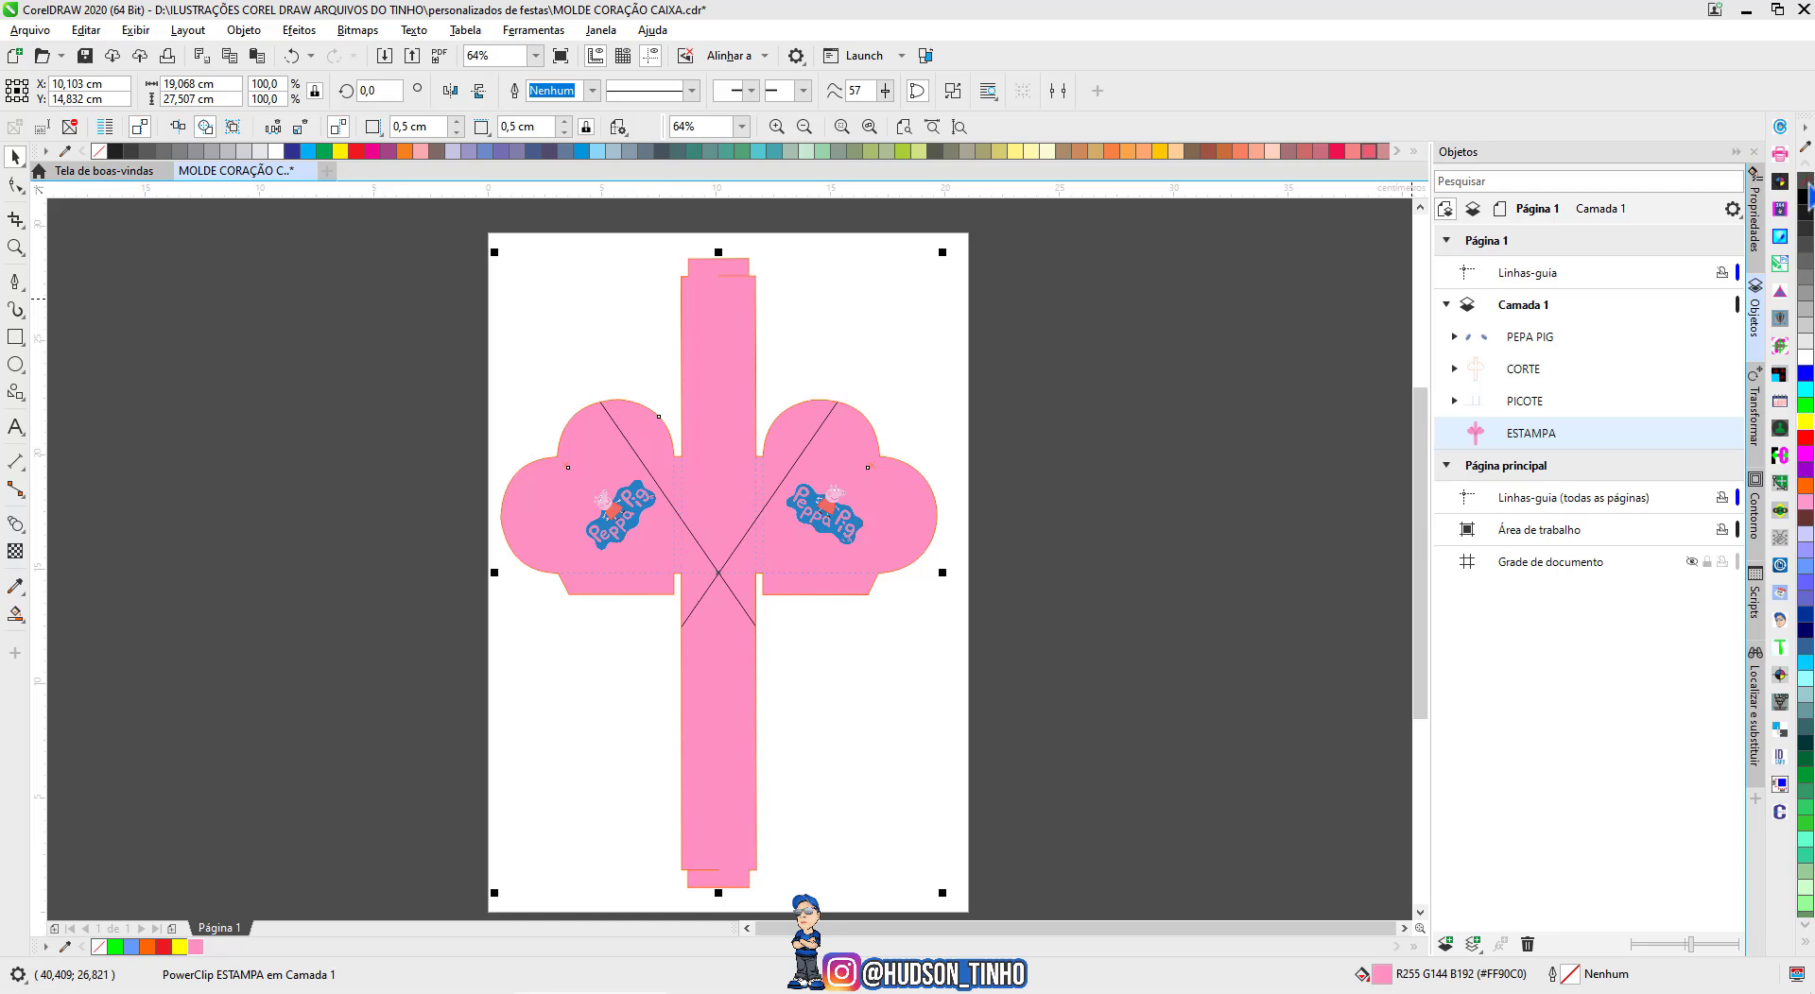
Remove the pink fill from the ESTAMPA shape and strip its PowerClip frame.
click(1809, 189)
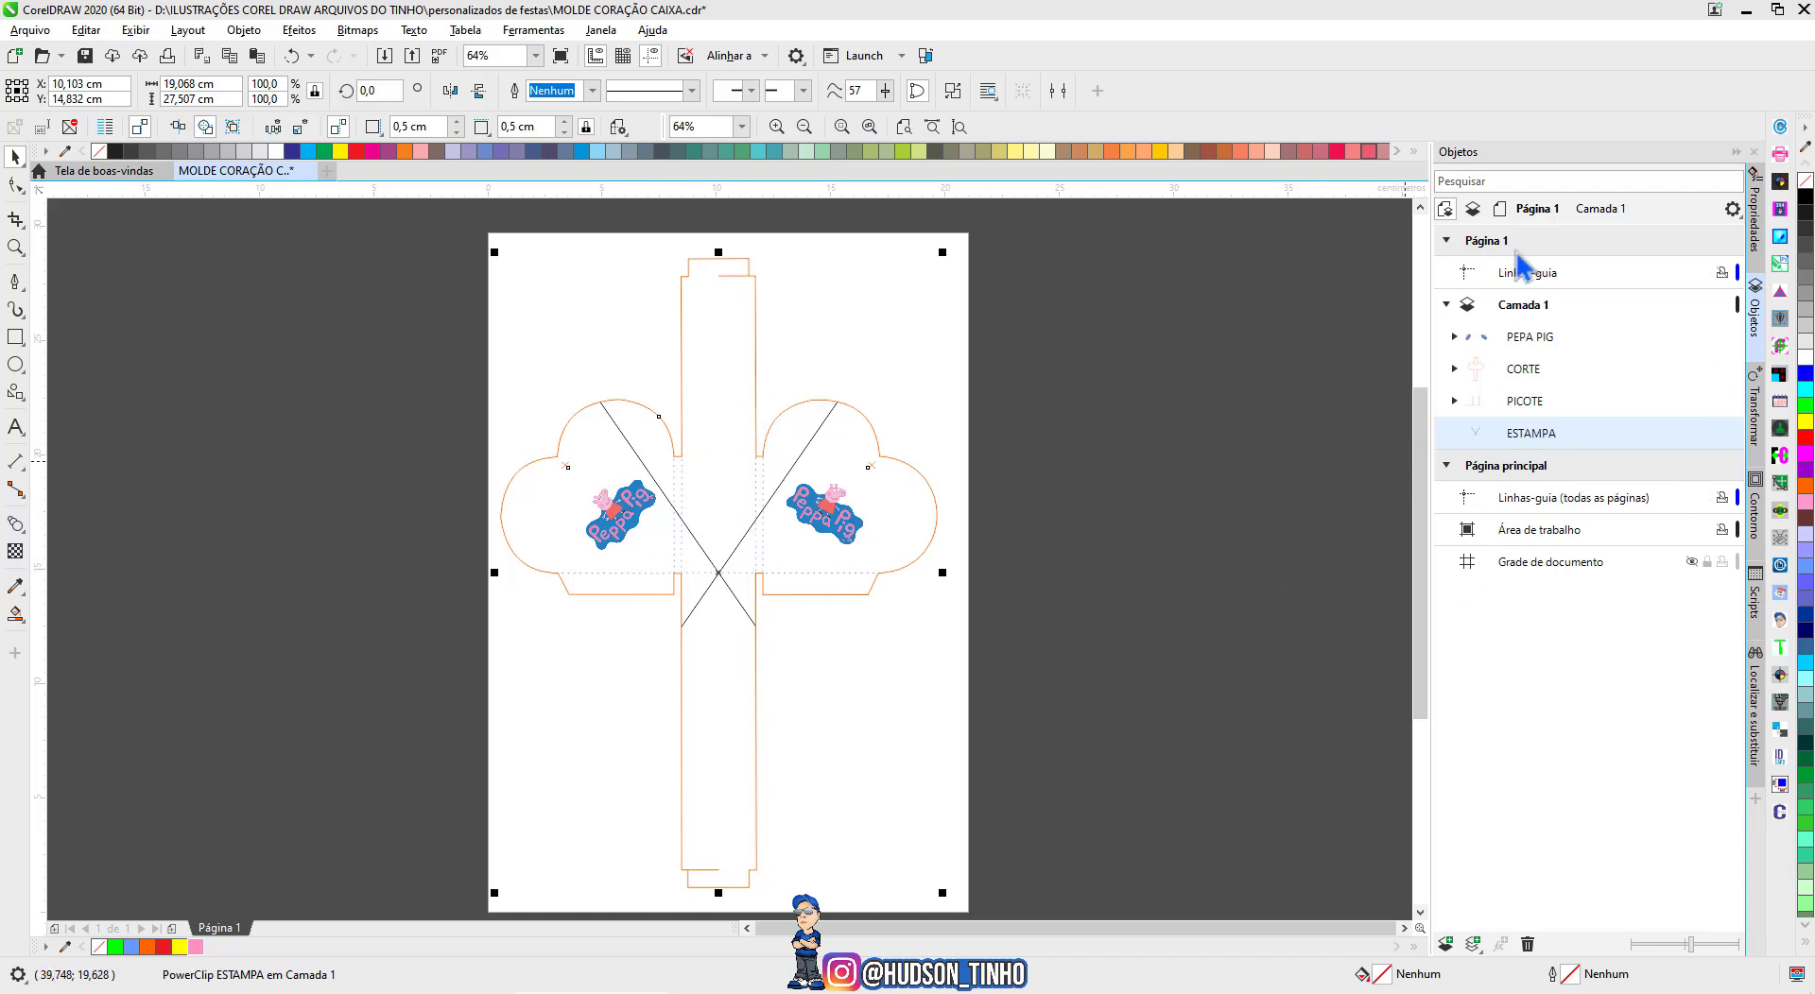
right_click(1534, 437)
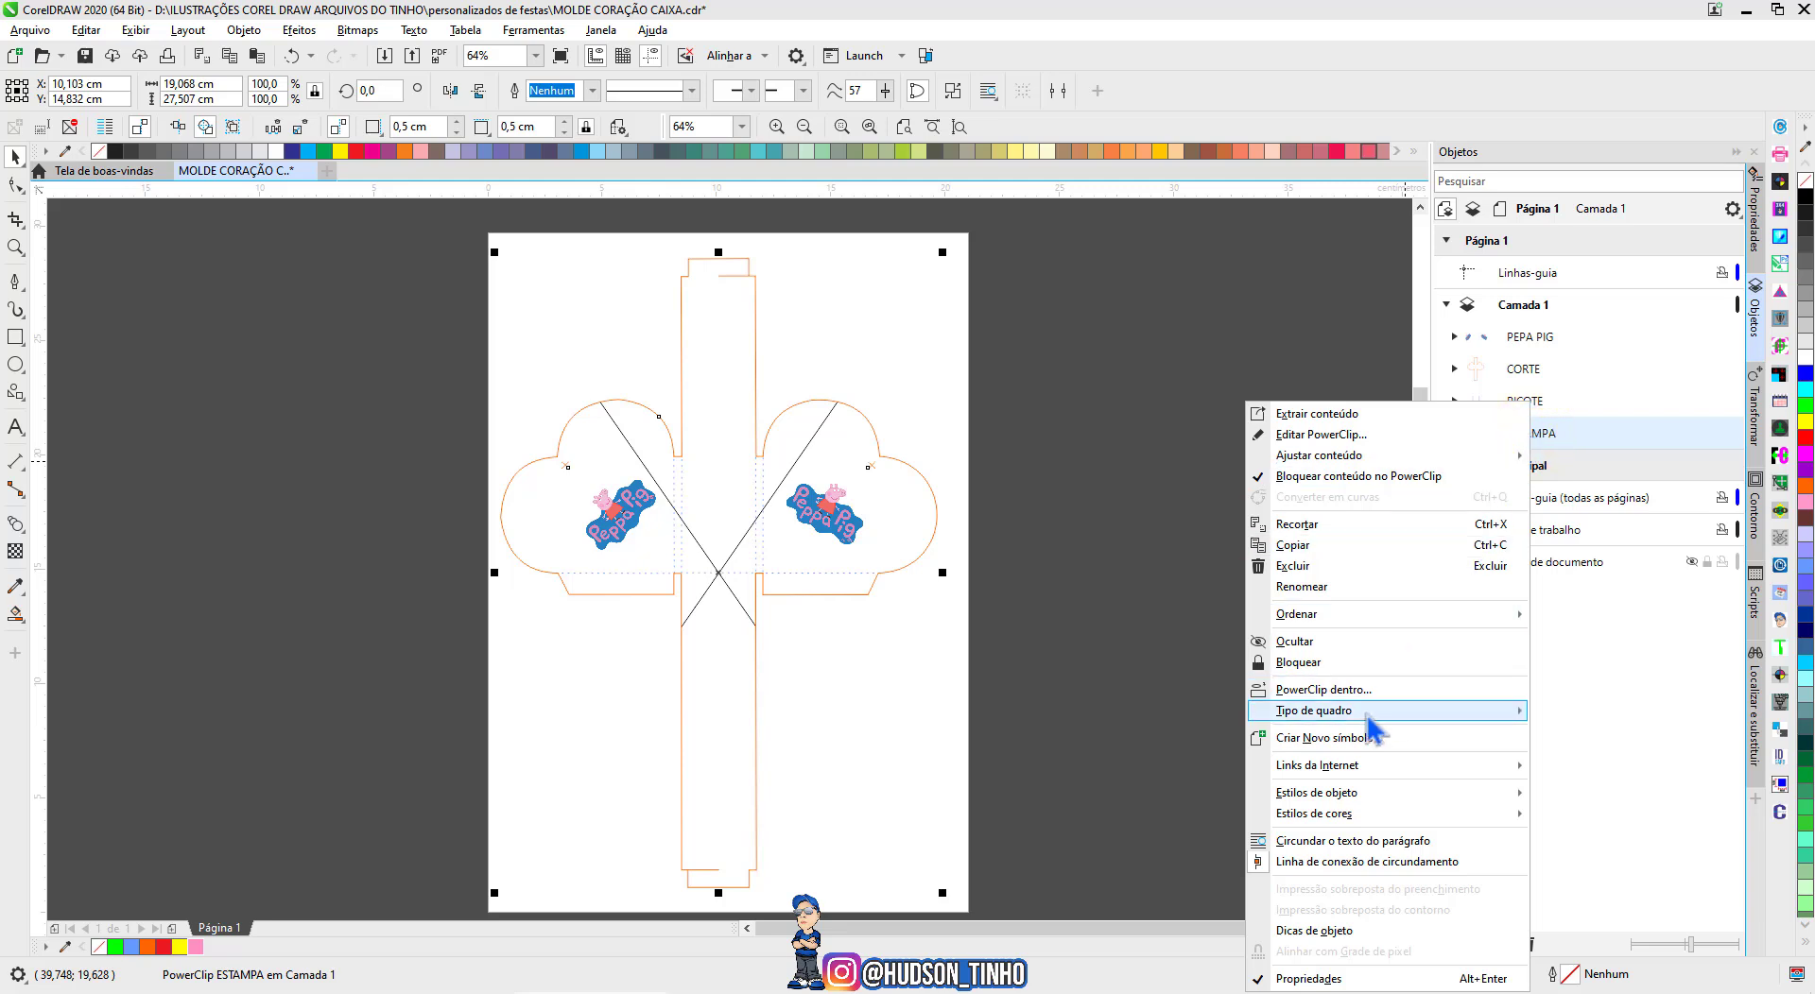
mouse_move(1371, 717)
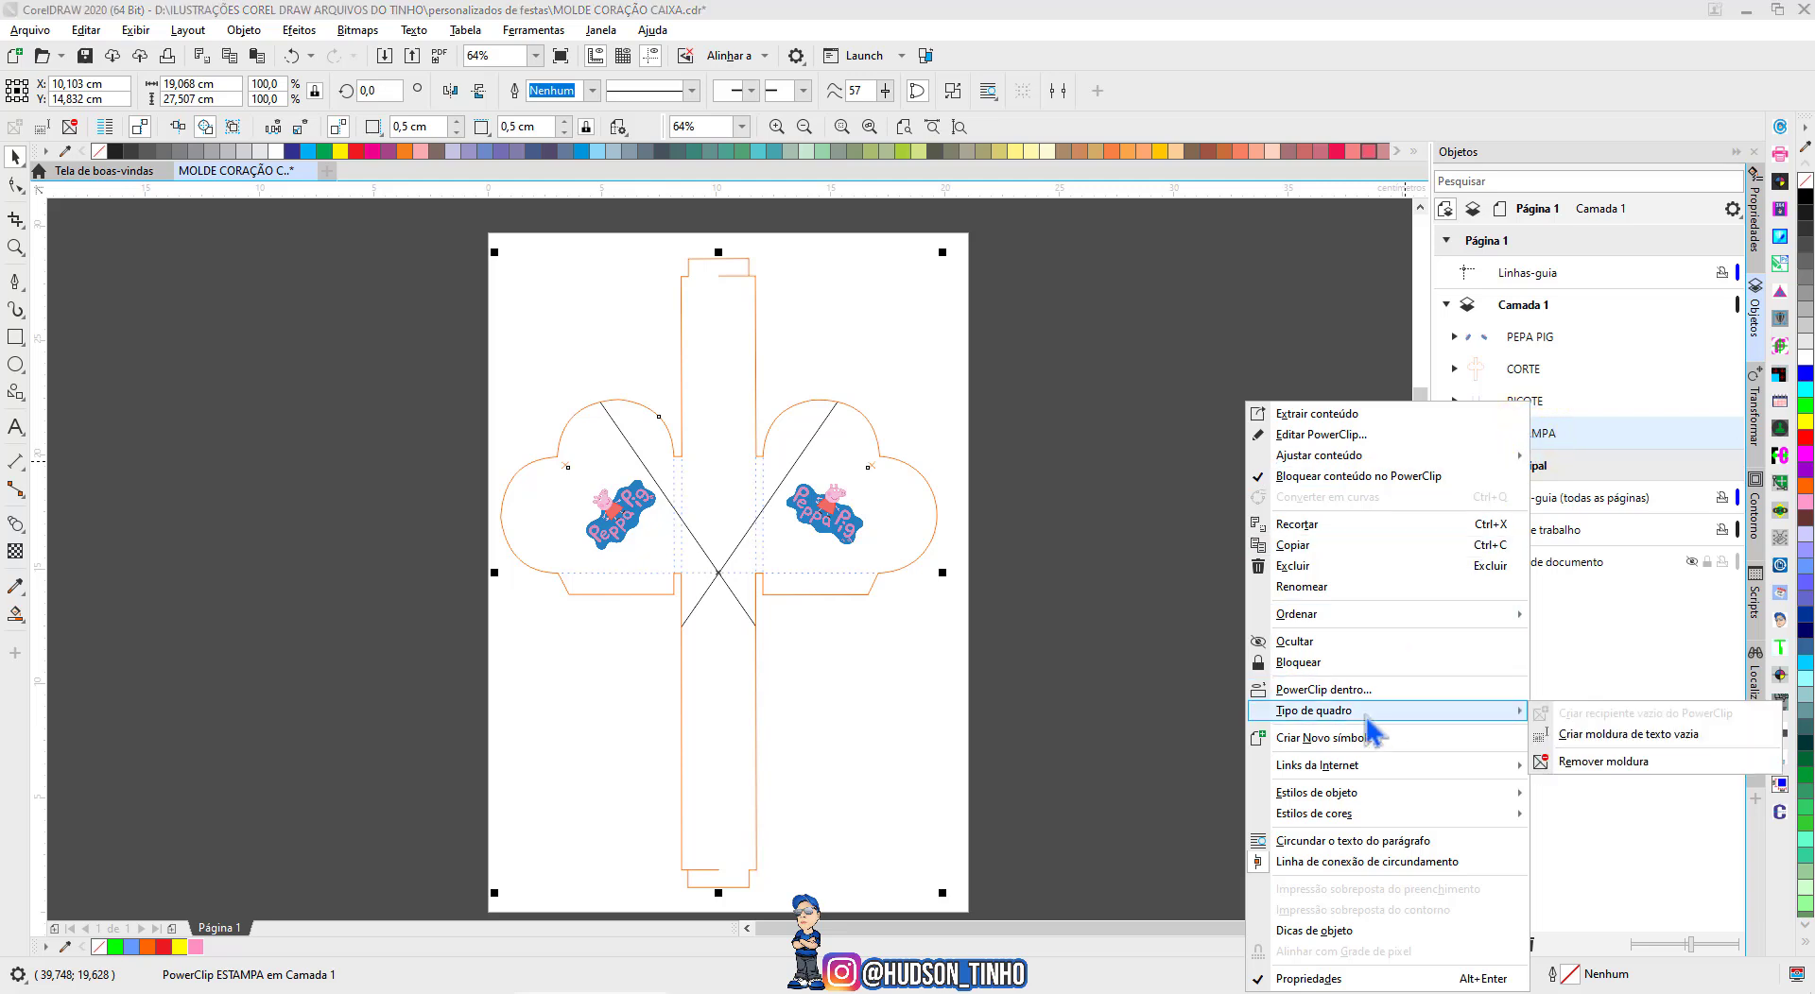
click(1610, 777)
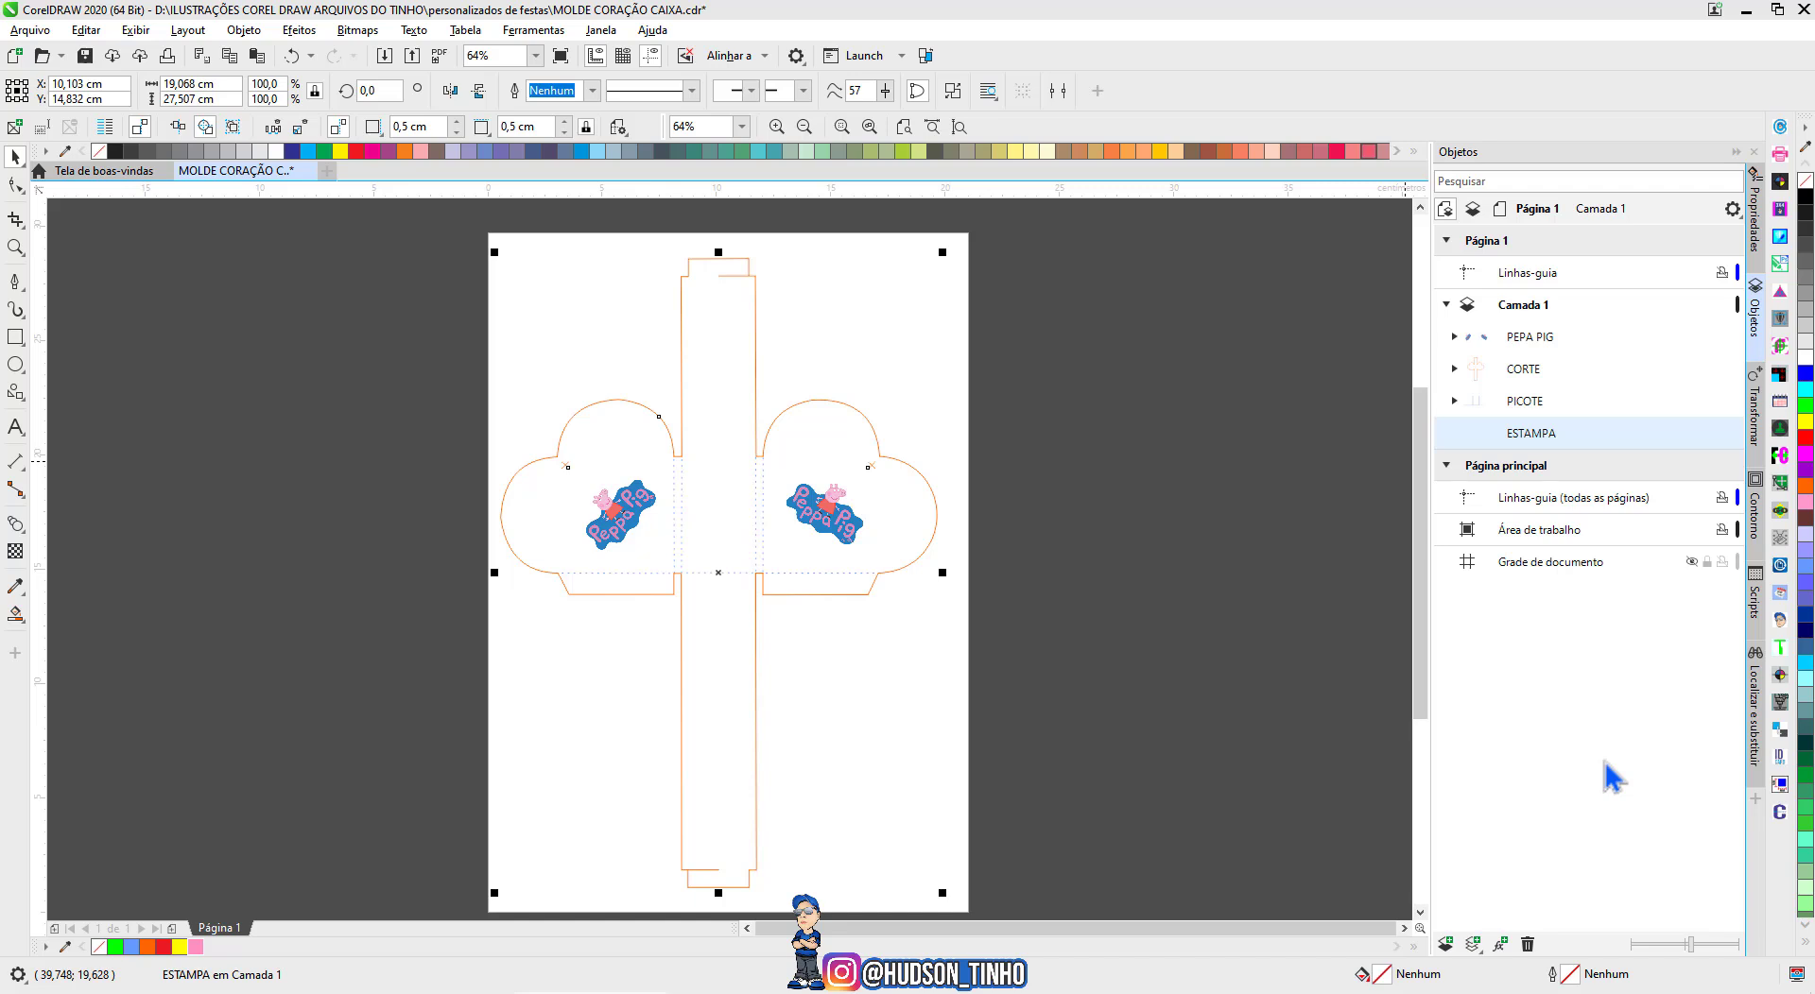
Paste the group of pink rectangles and striped images onto the page and send it behind all other objects.
click(274, 433)
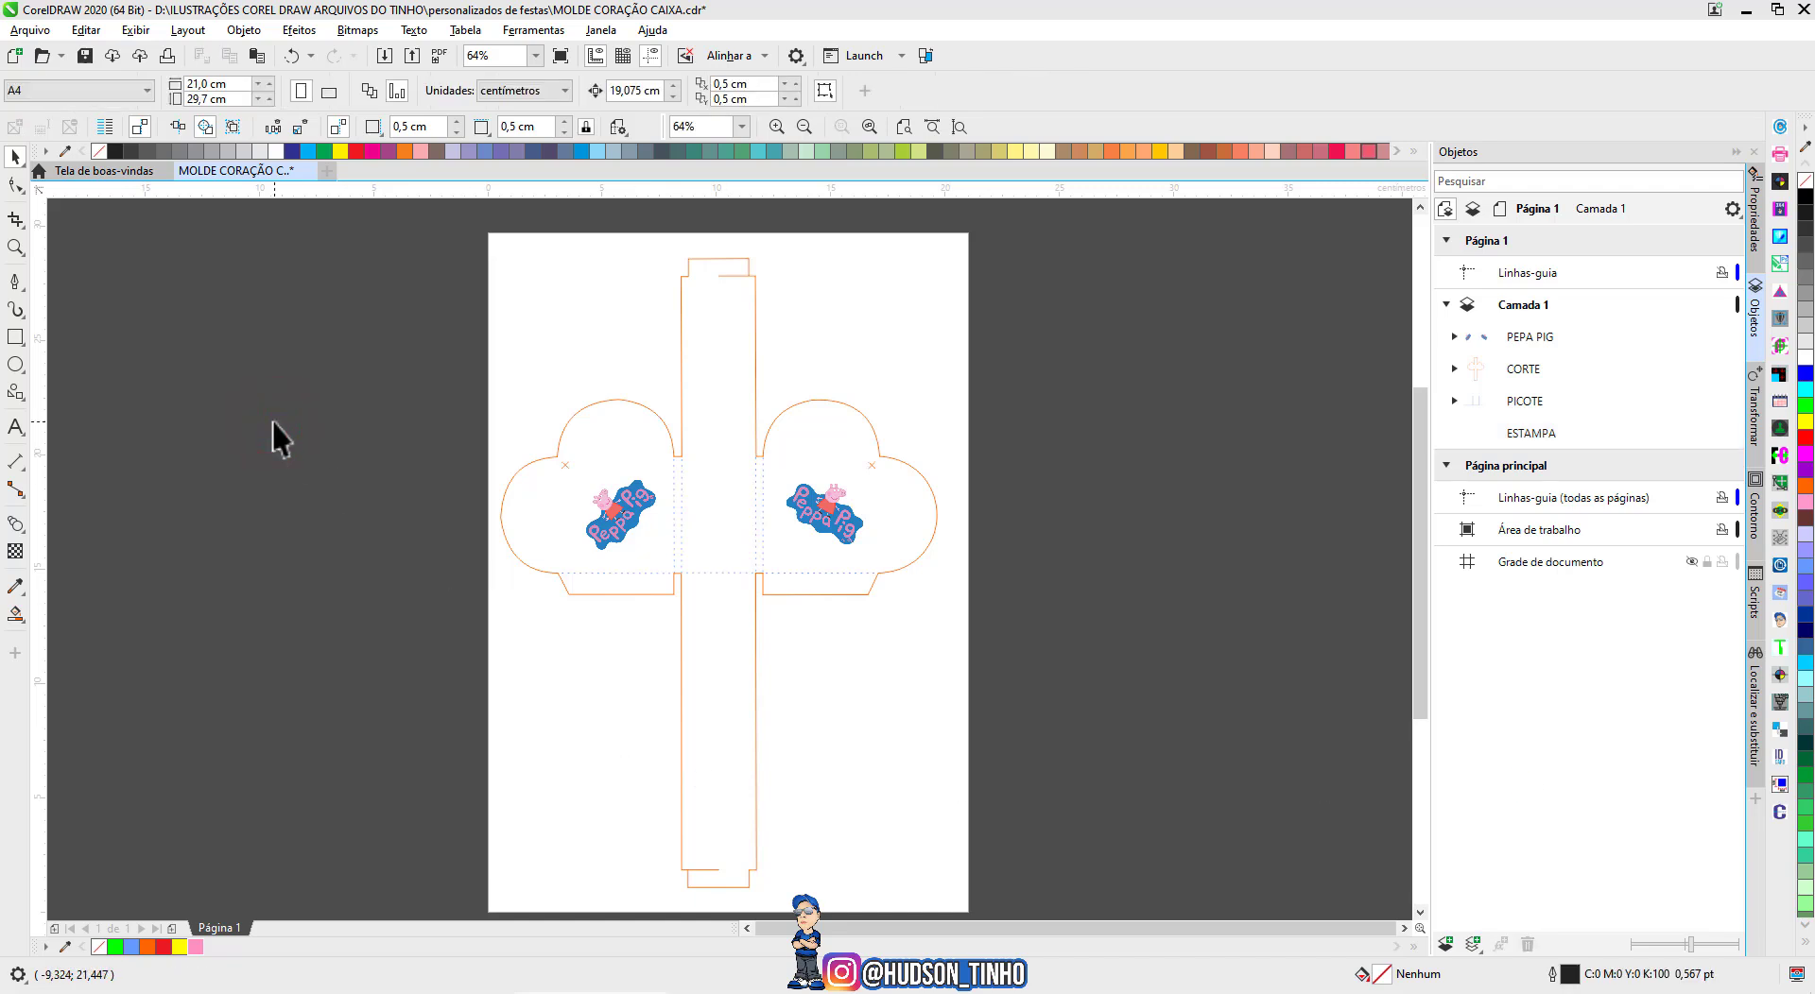
key(ctrl+v)
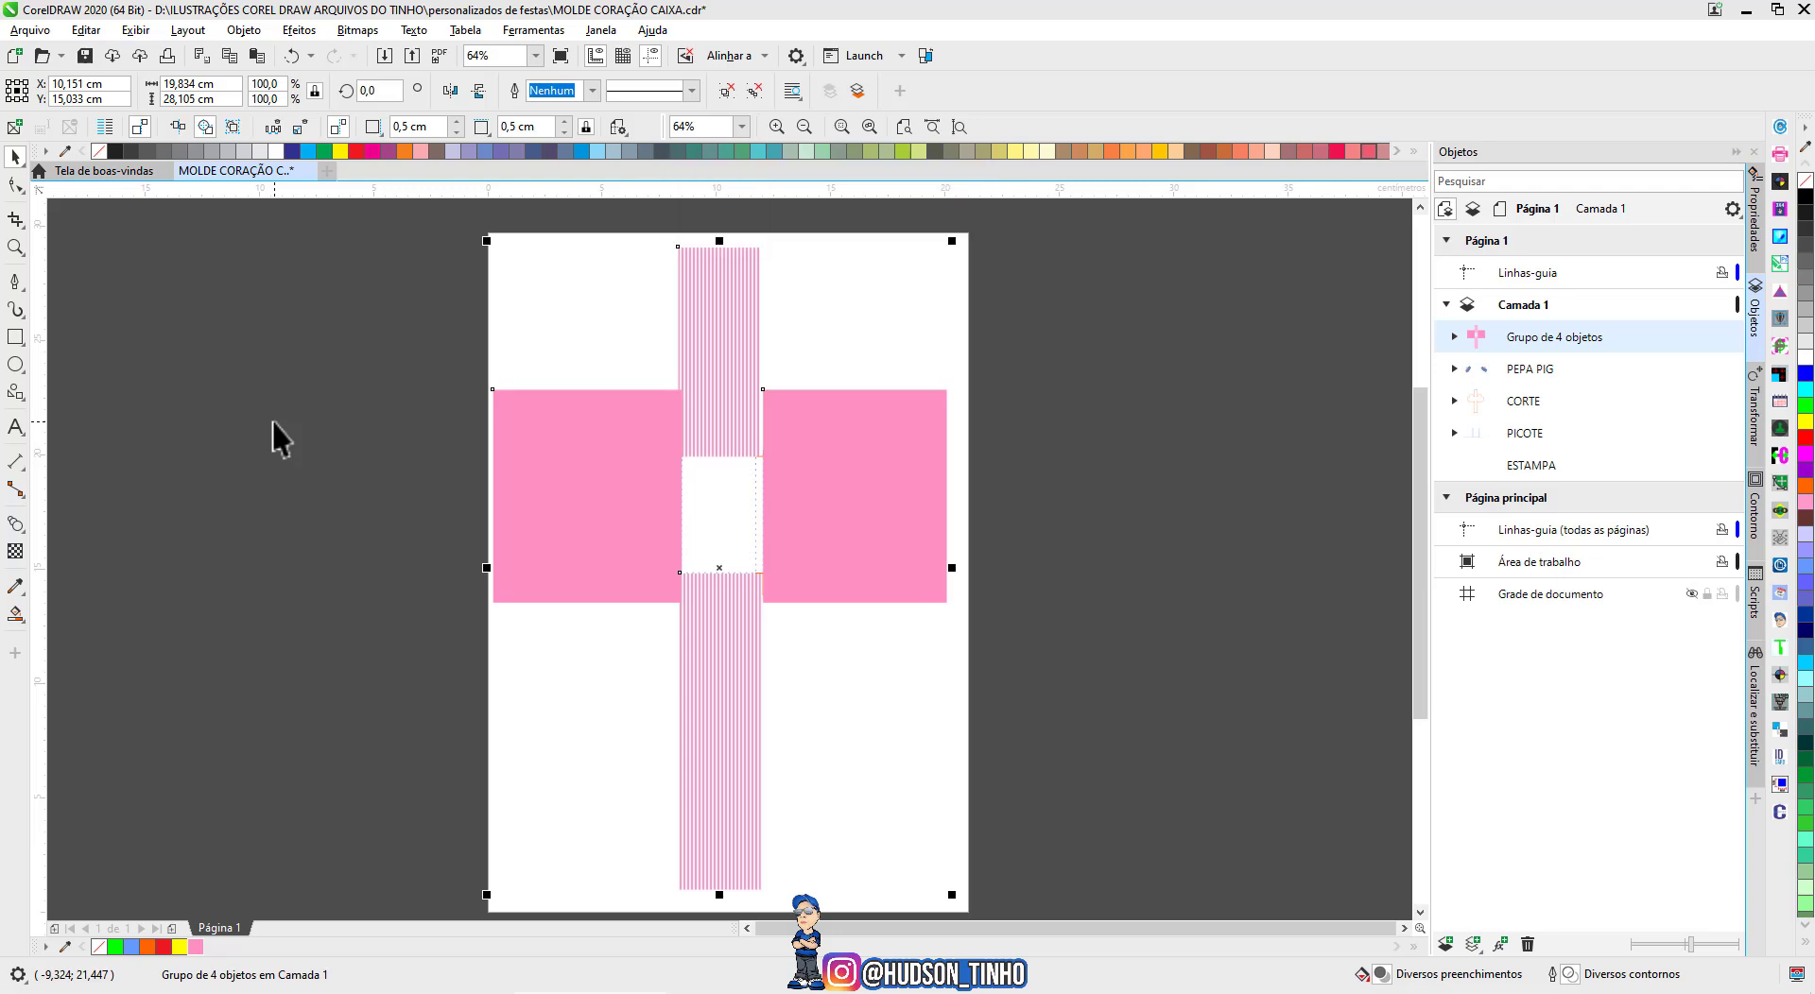
key(shift+Page_Down)
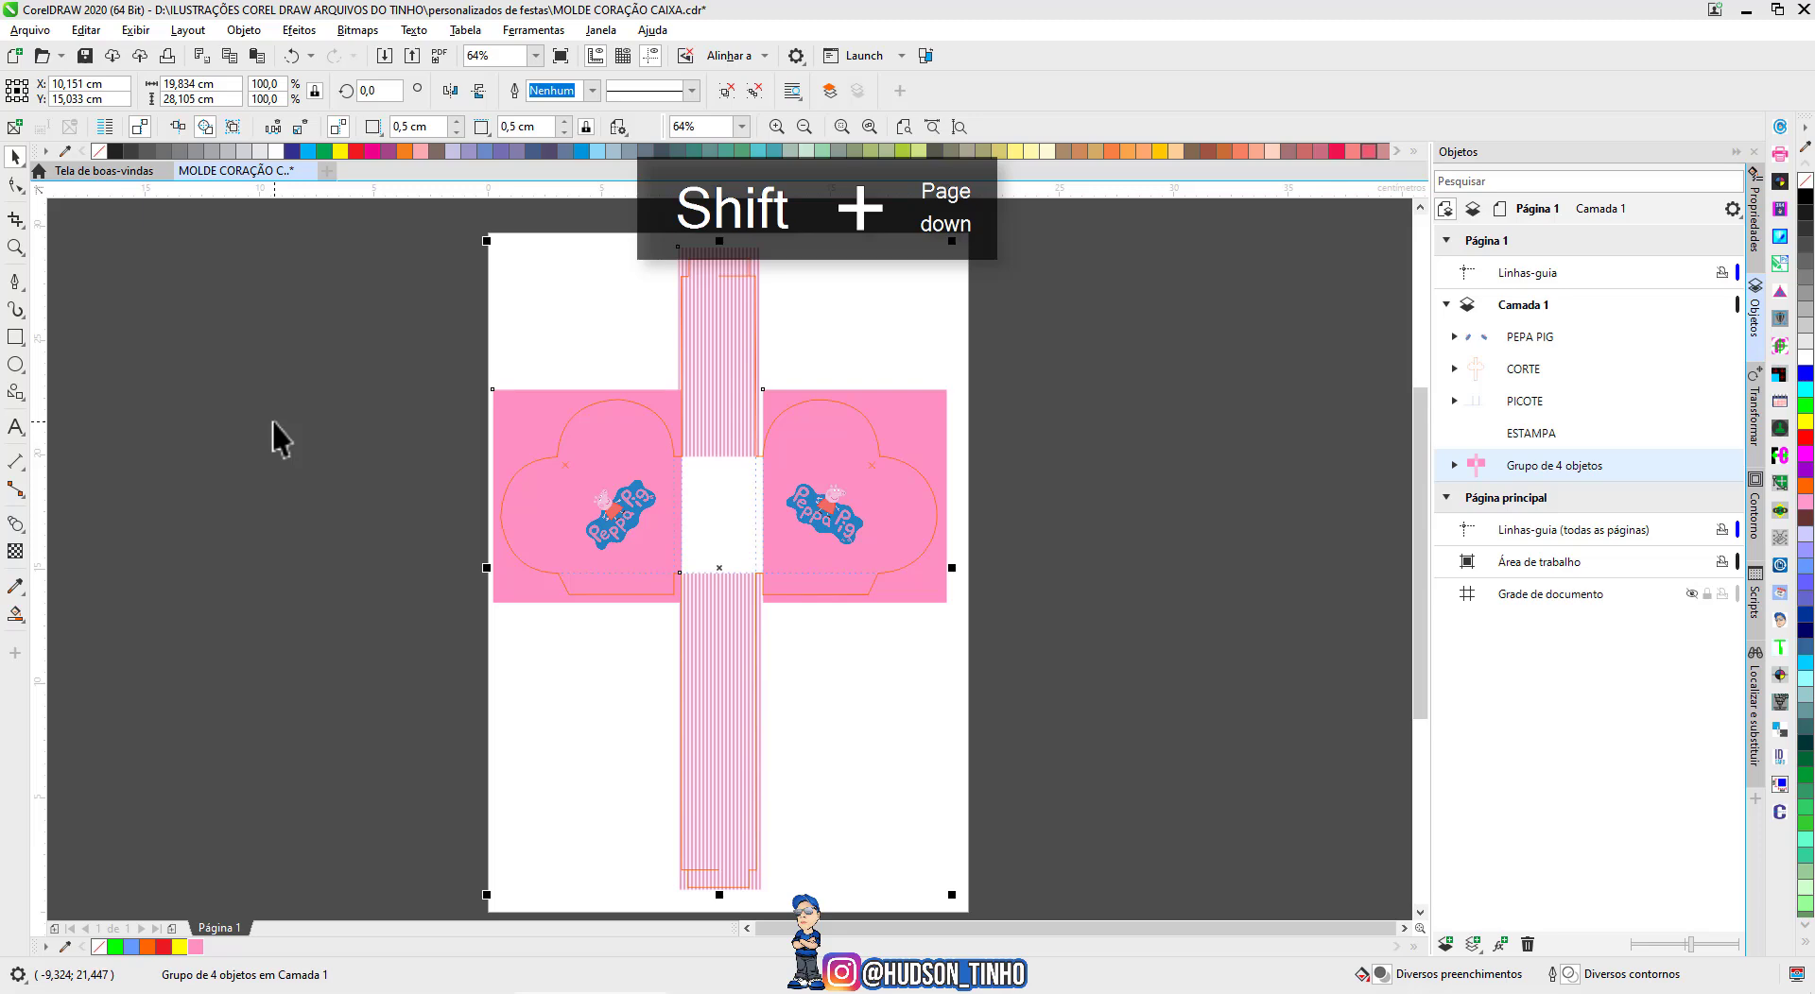
scroll(724, 558, up, 6)
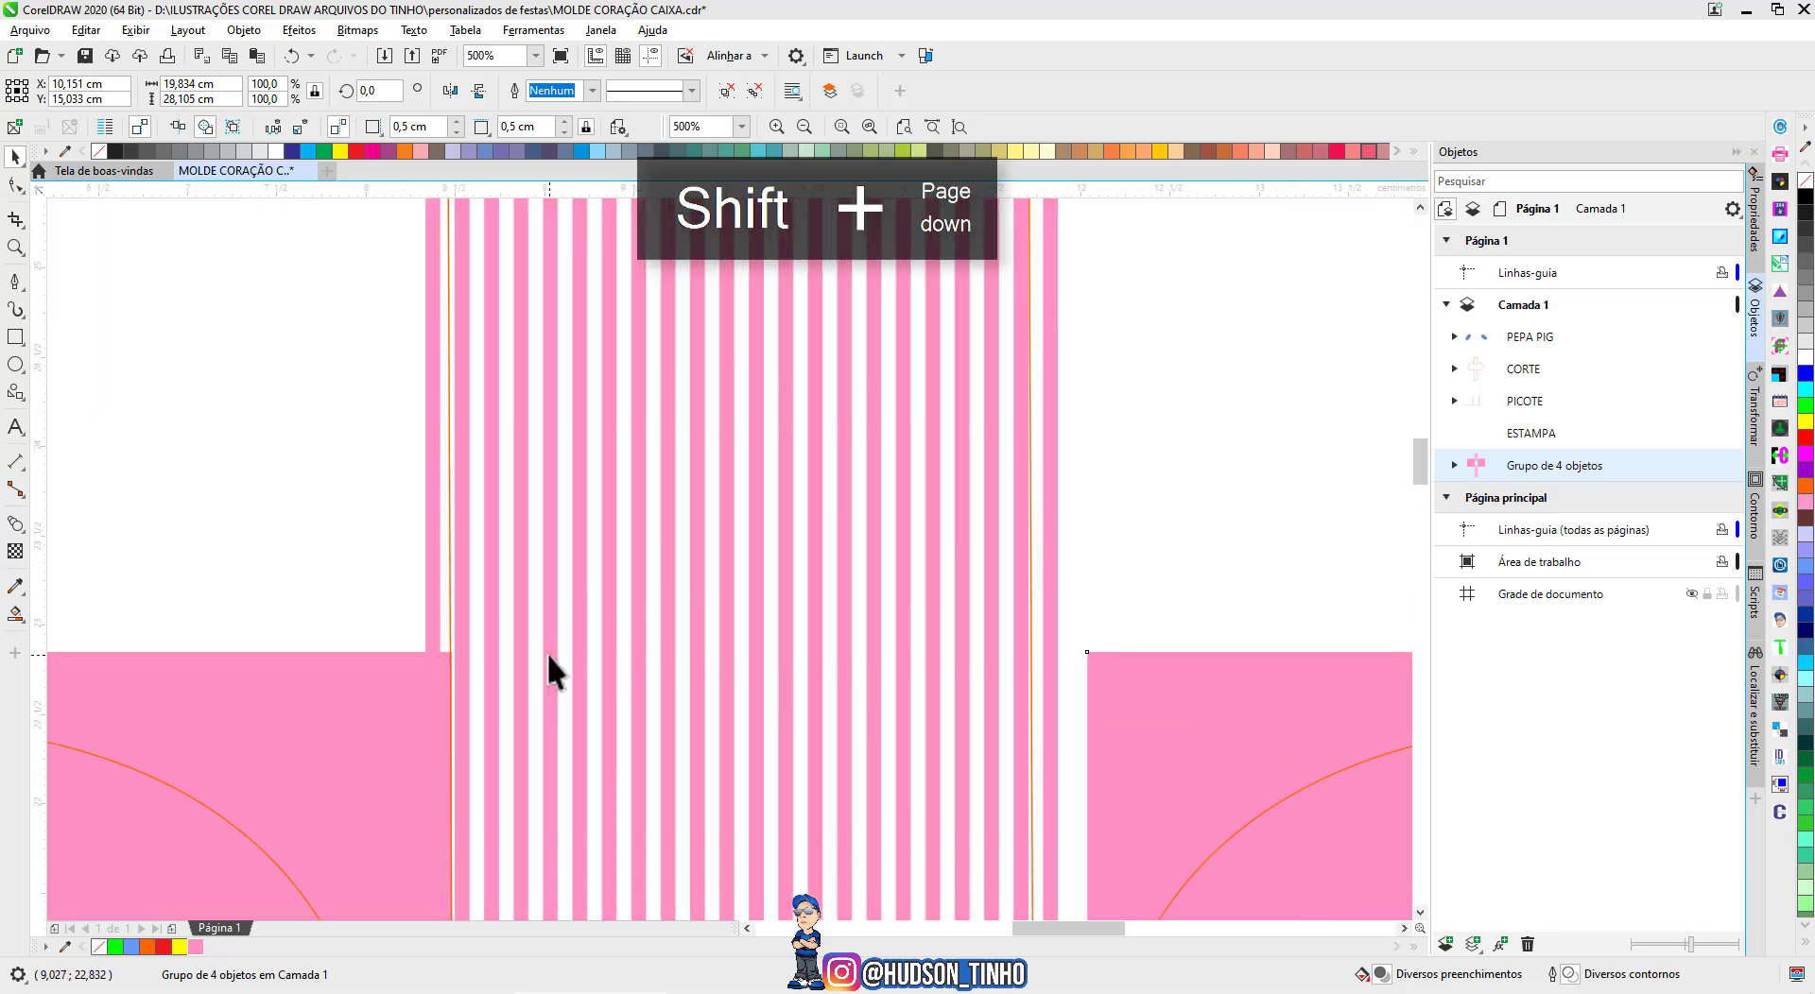
scroll(726, 567, down, 2)
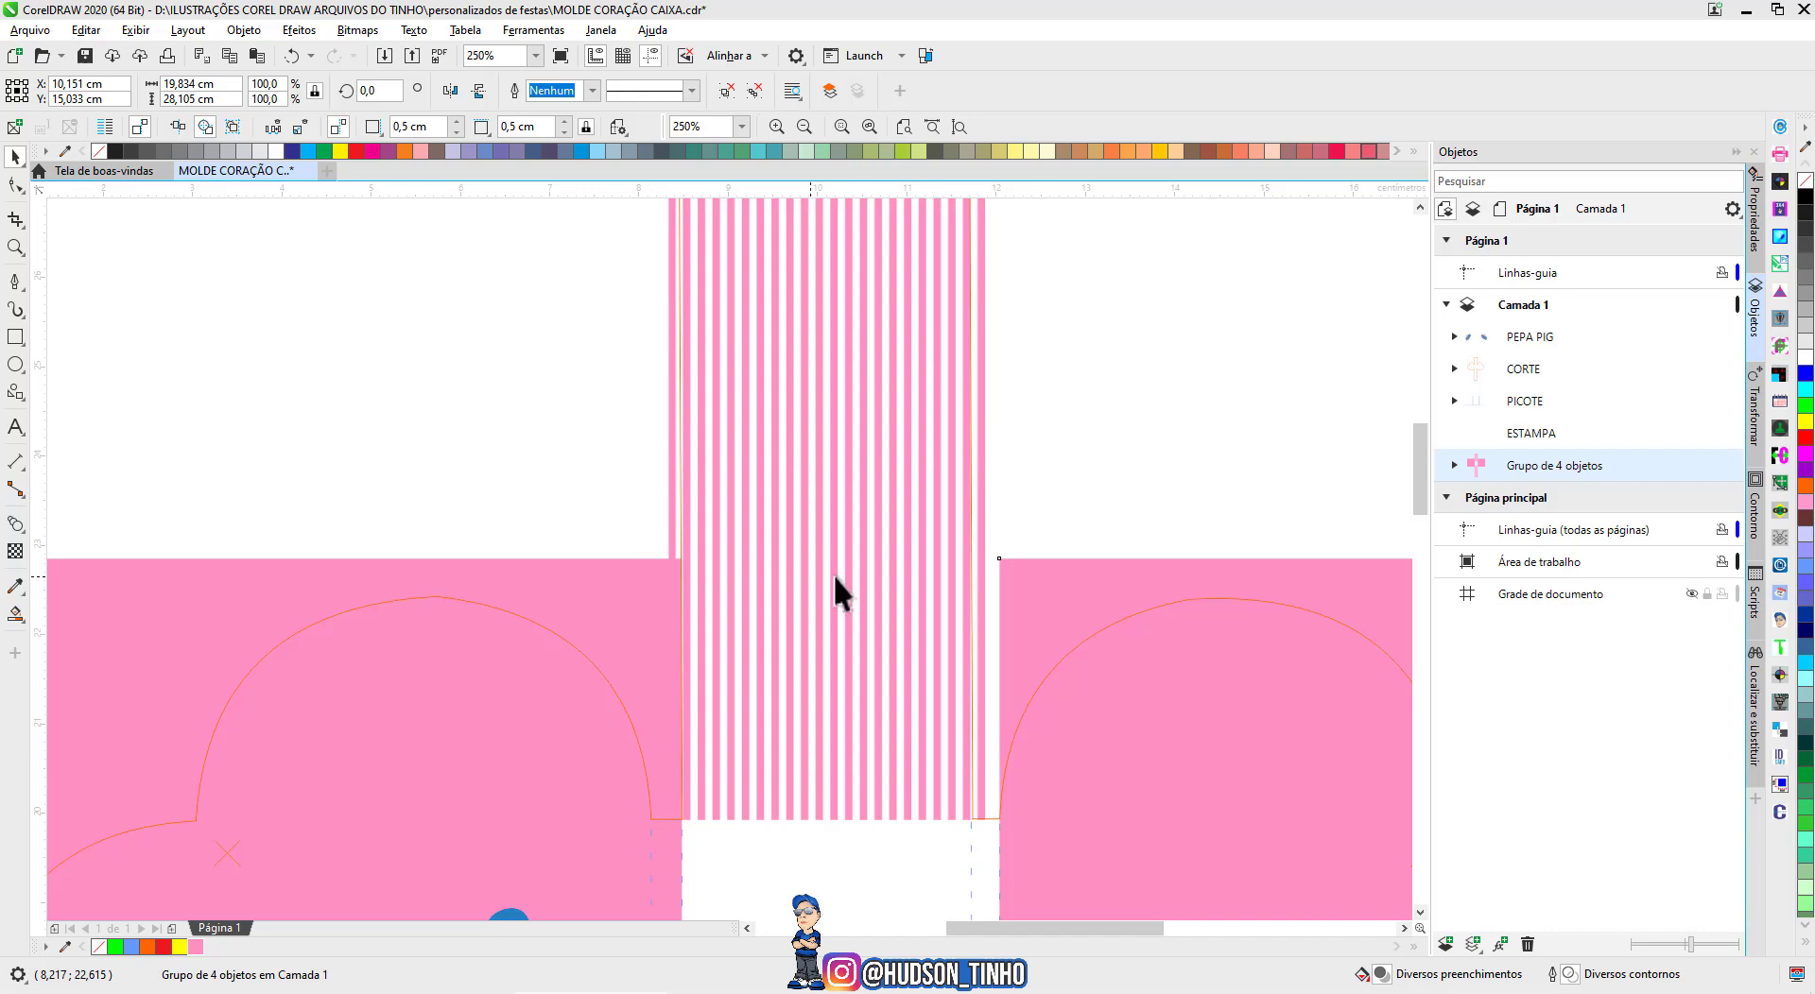
Ungroup the pasted group of pink rectangles and striped images into four separate objects and clear the selection.
scroll(715, 548, down, 2)
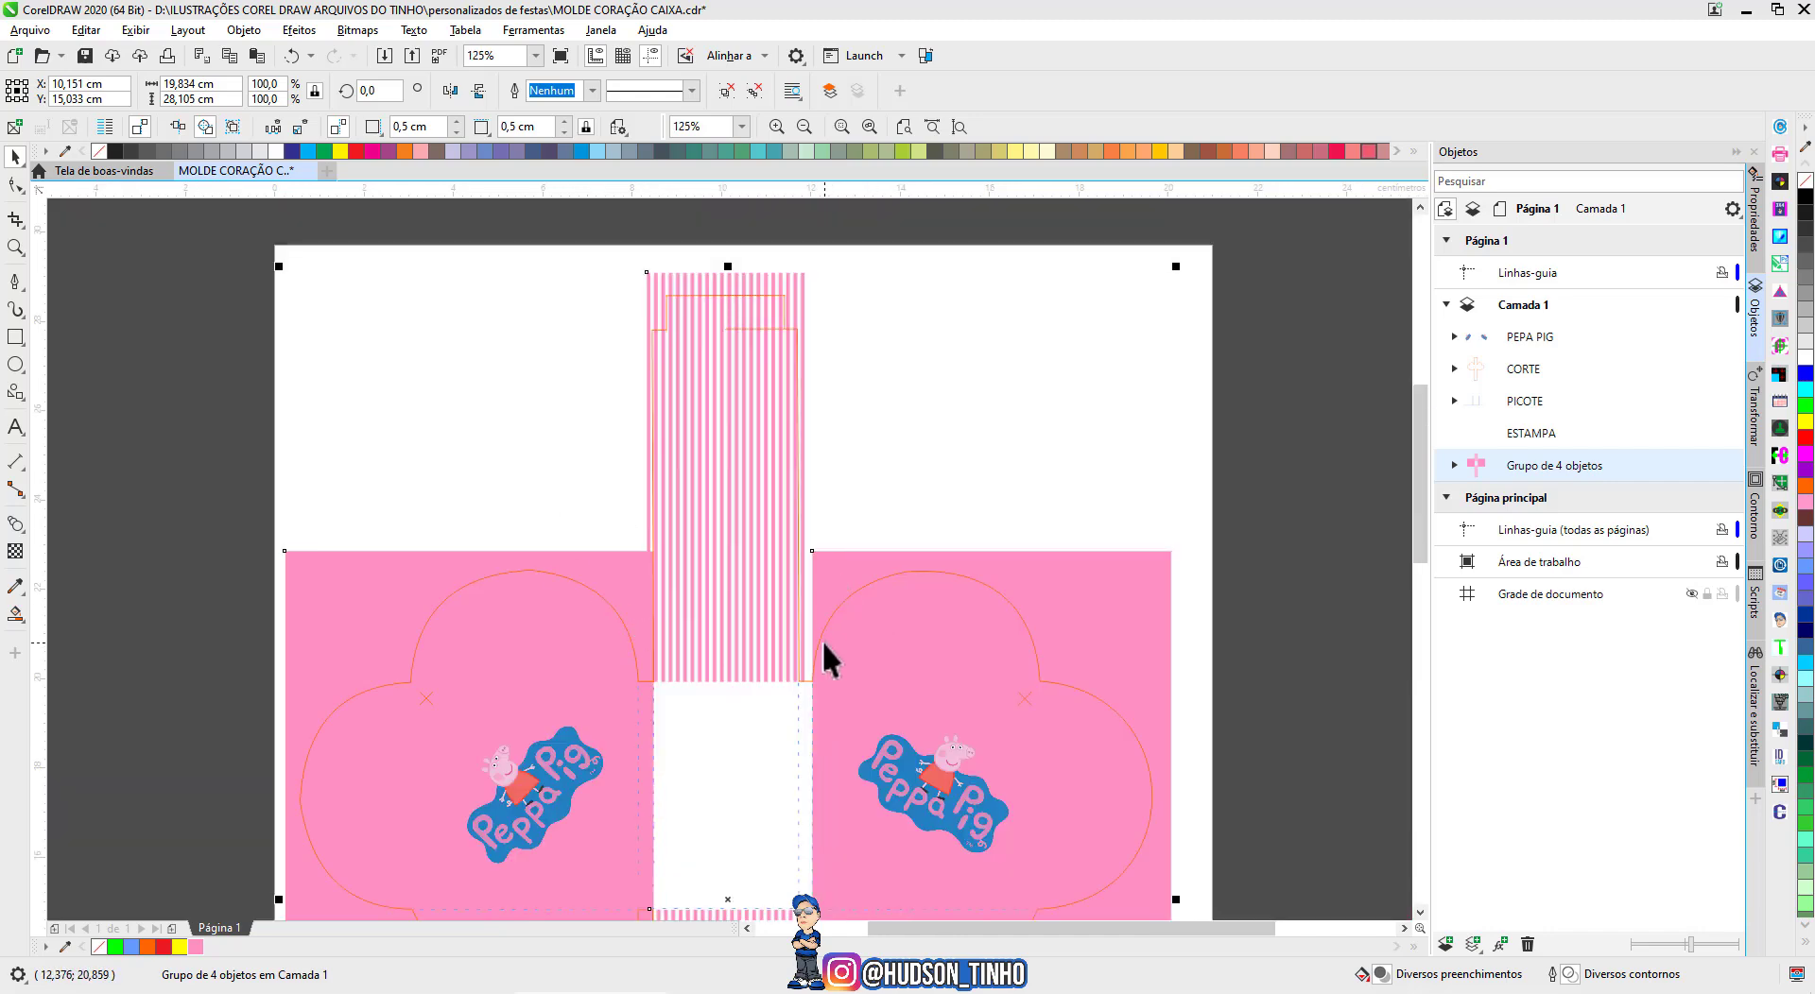
scroll(792, 666, up, 2)
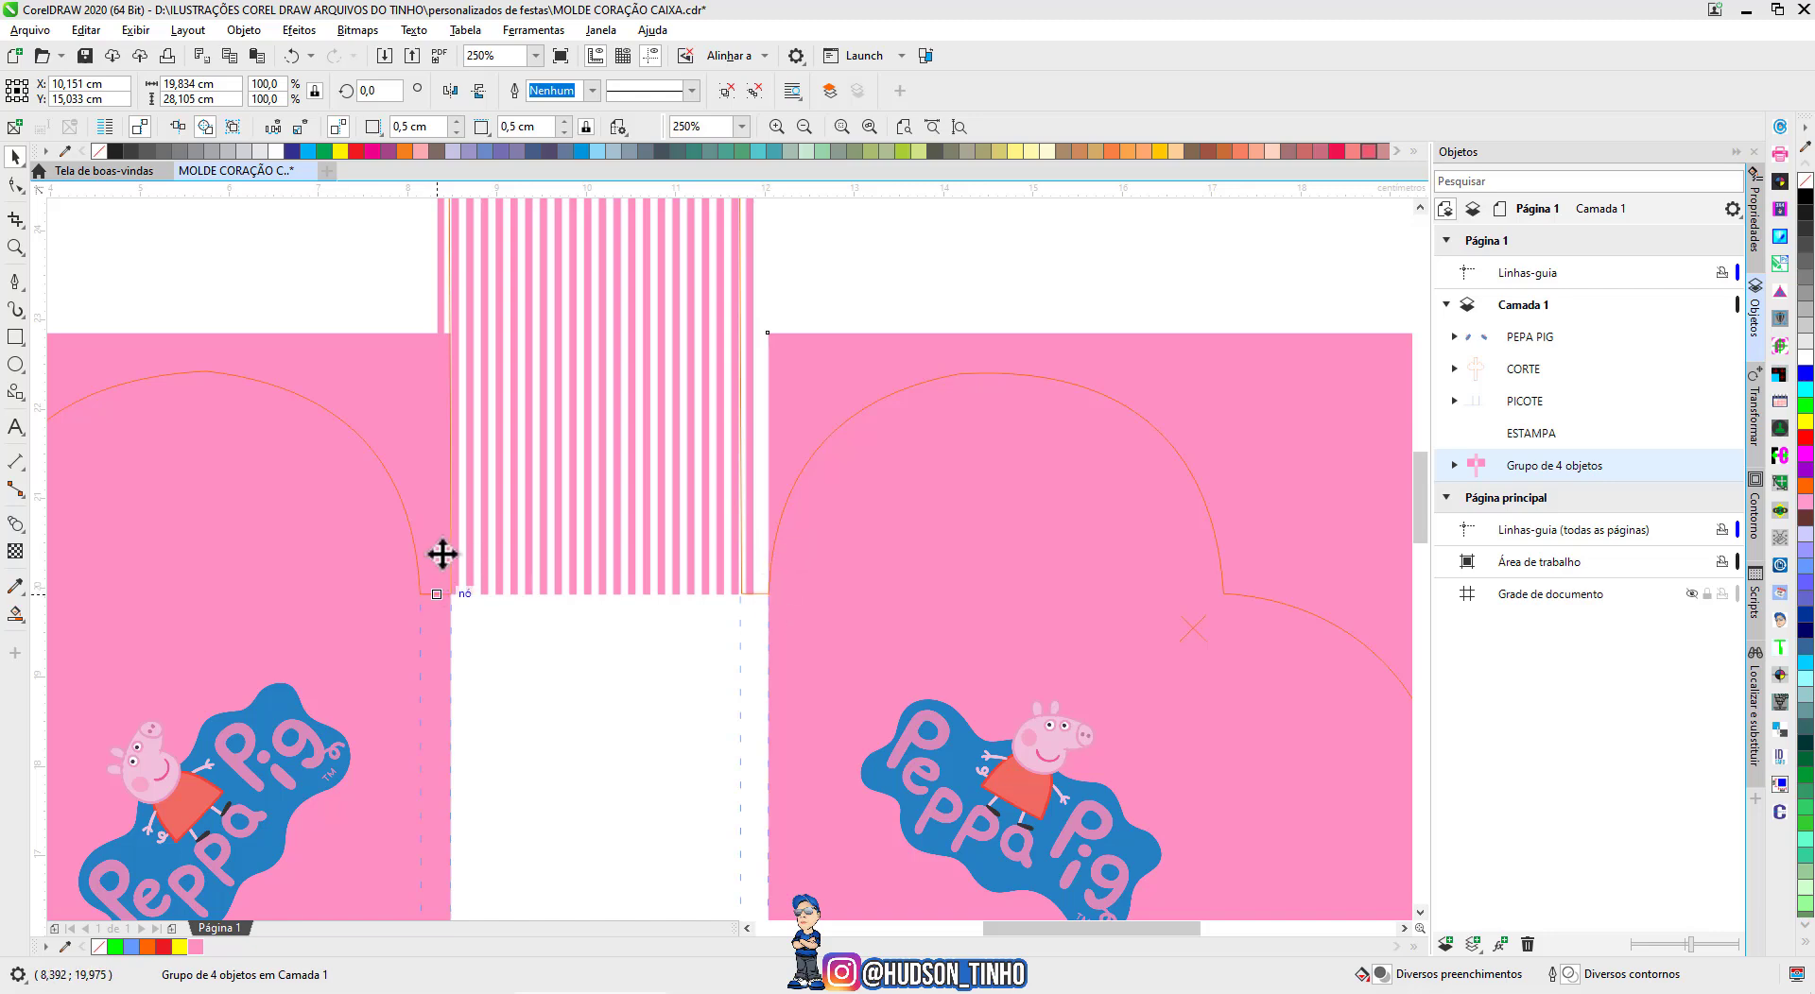
right_click(904, 362)
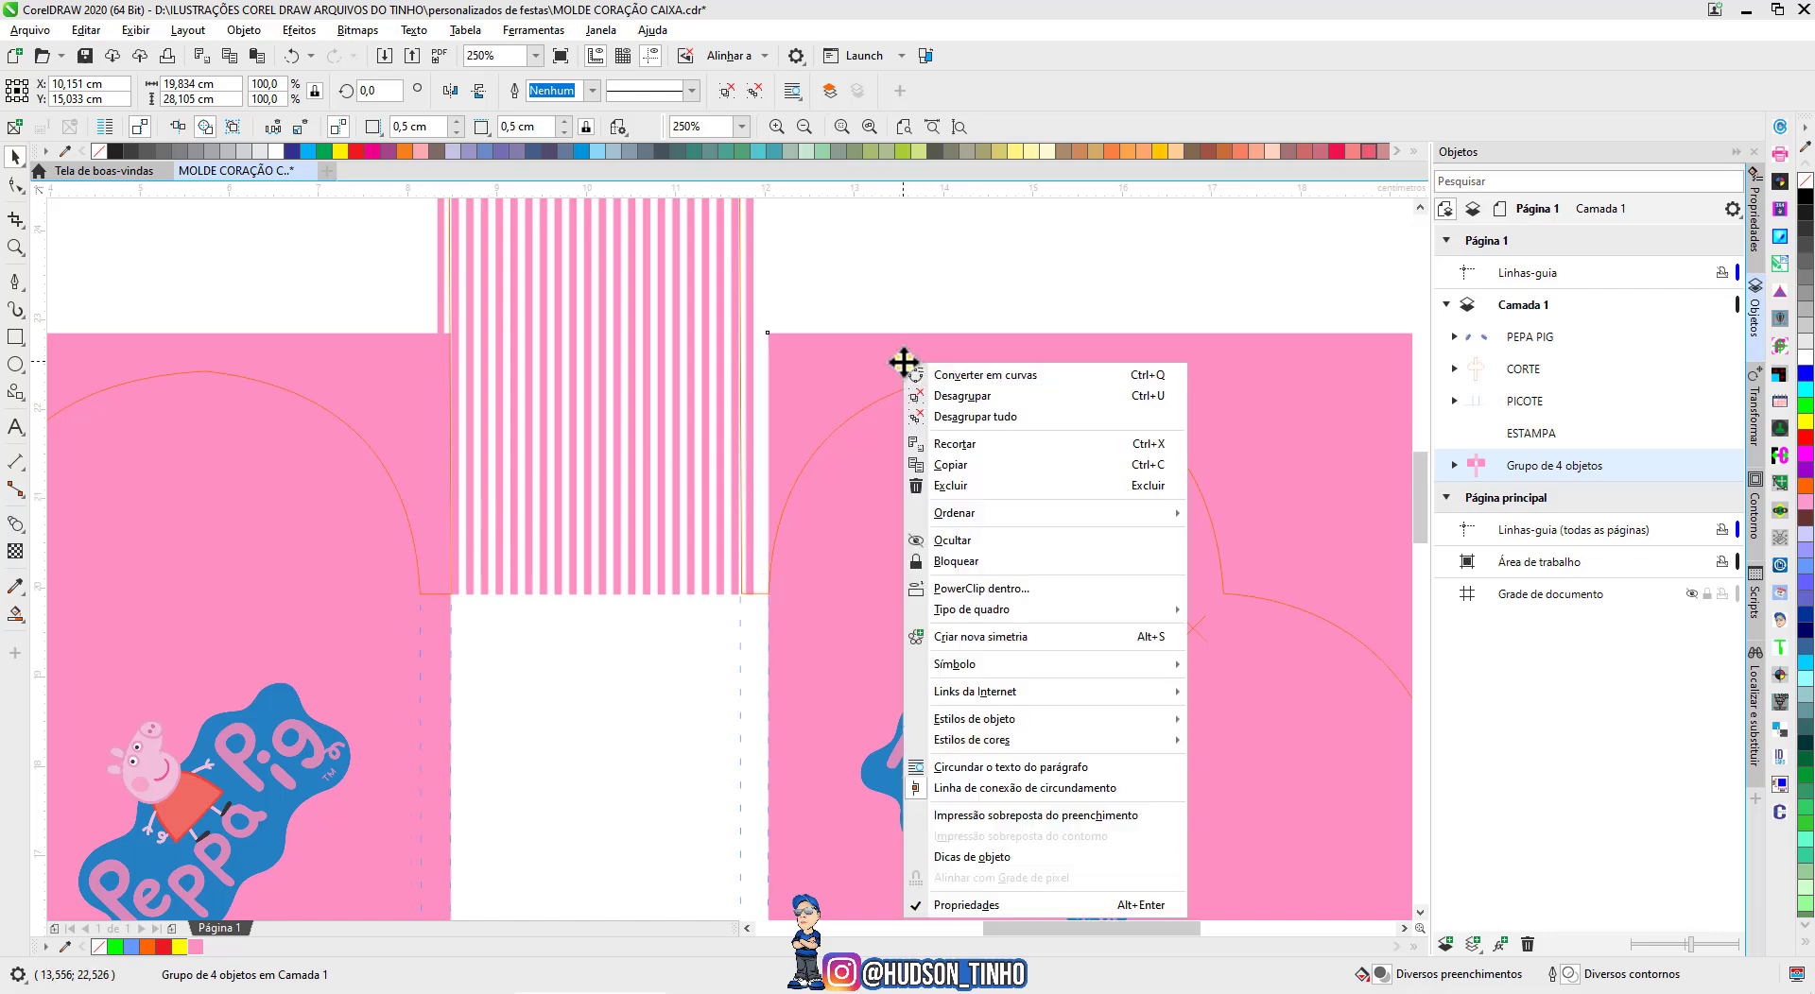
click(943, 397)
key(F4)
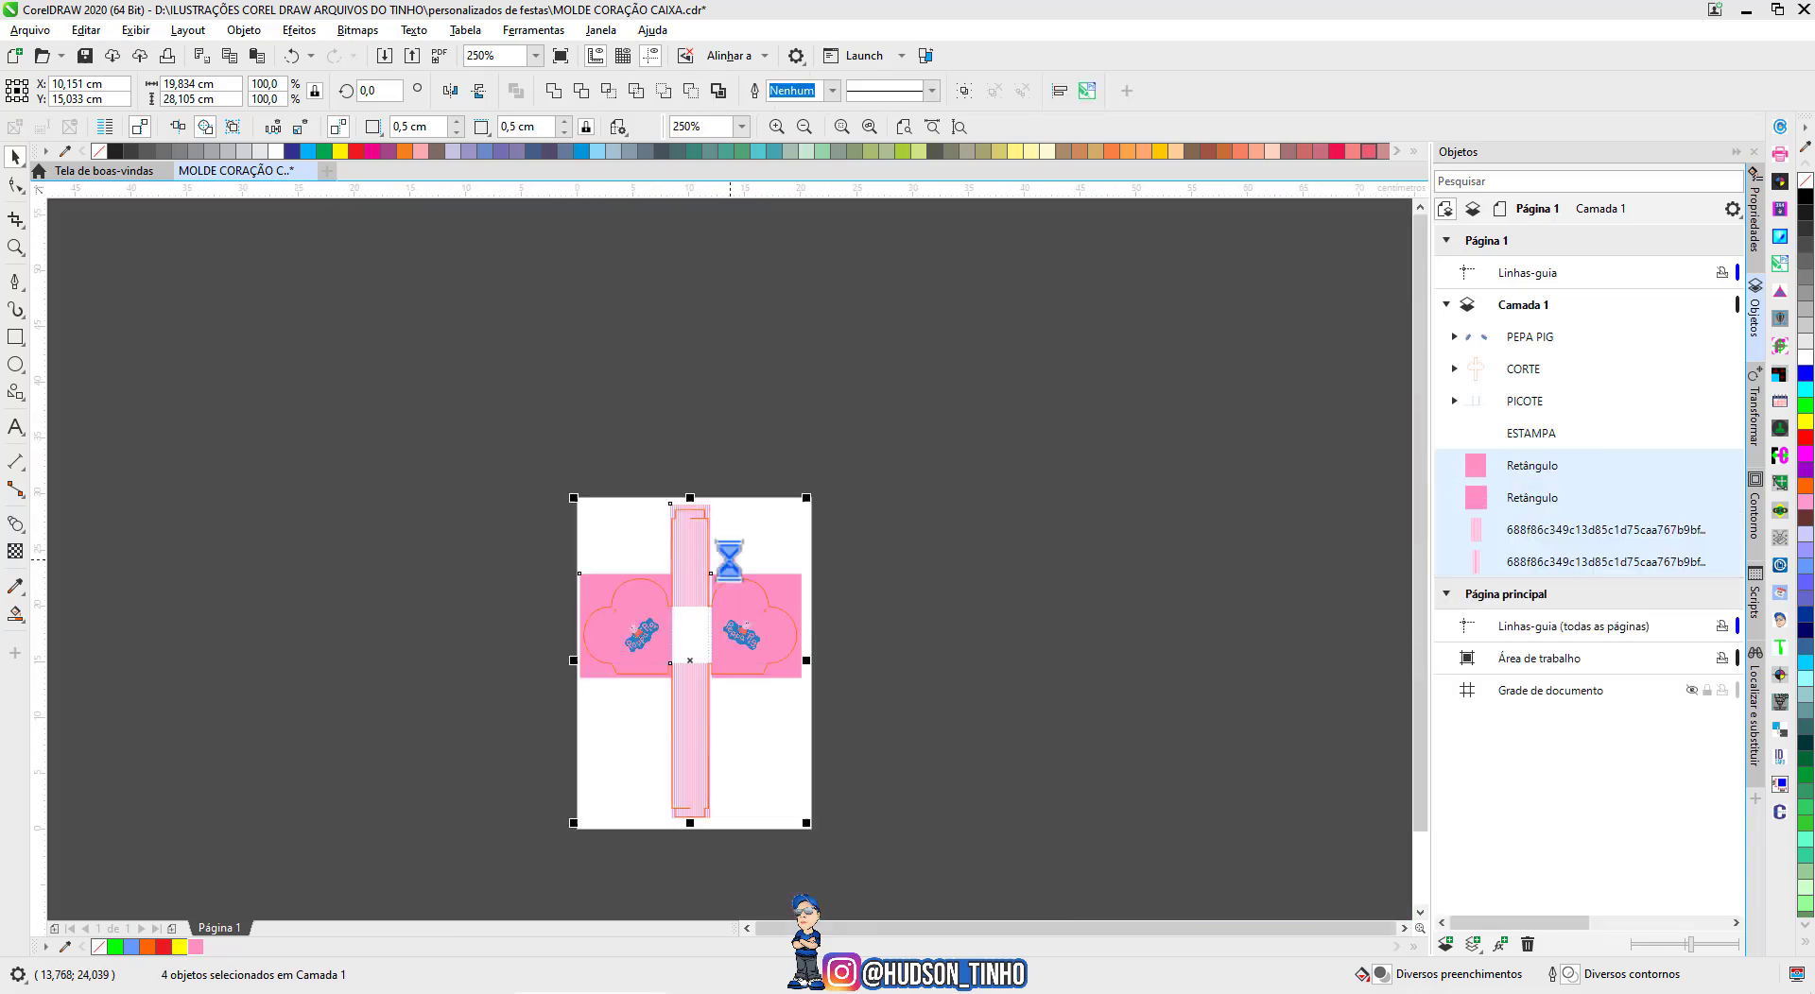
click(681, 457)
Extend the inner edge of the right pink rectangle towards the centre strip, making it about 8.2 cm wide.
scroll(701, 547, up, 4)
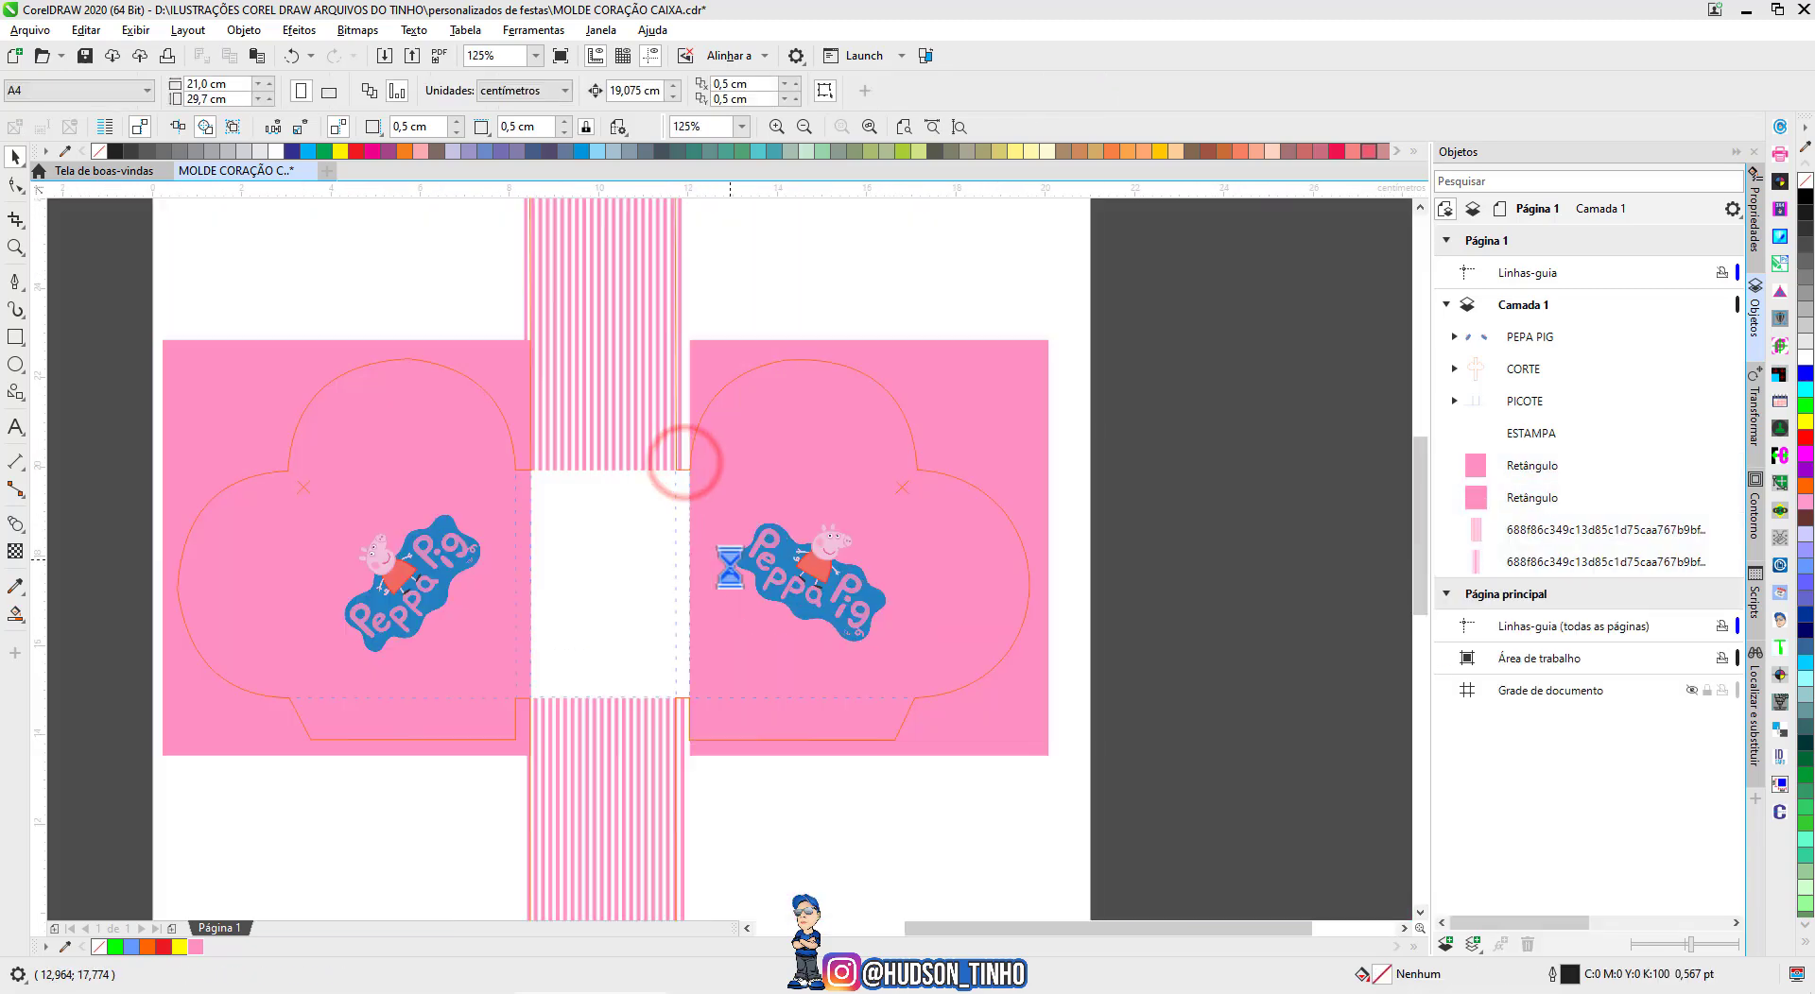
click(700, 355)
scroll(672, 492, up, 4)
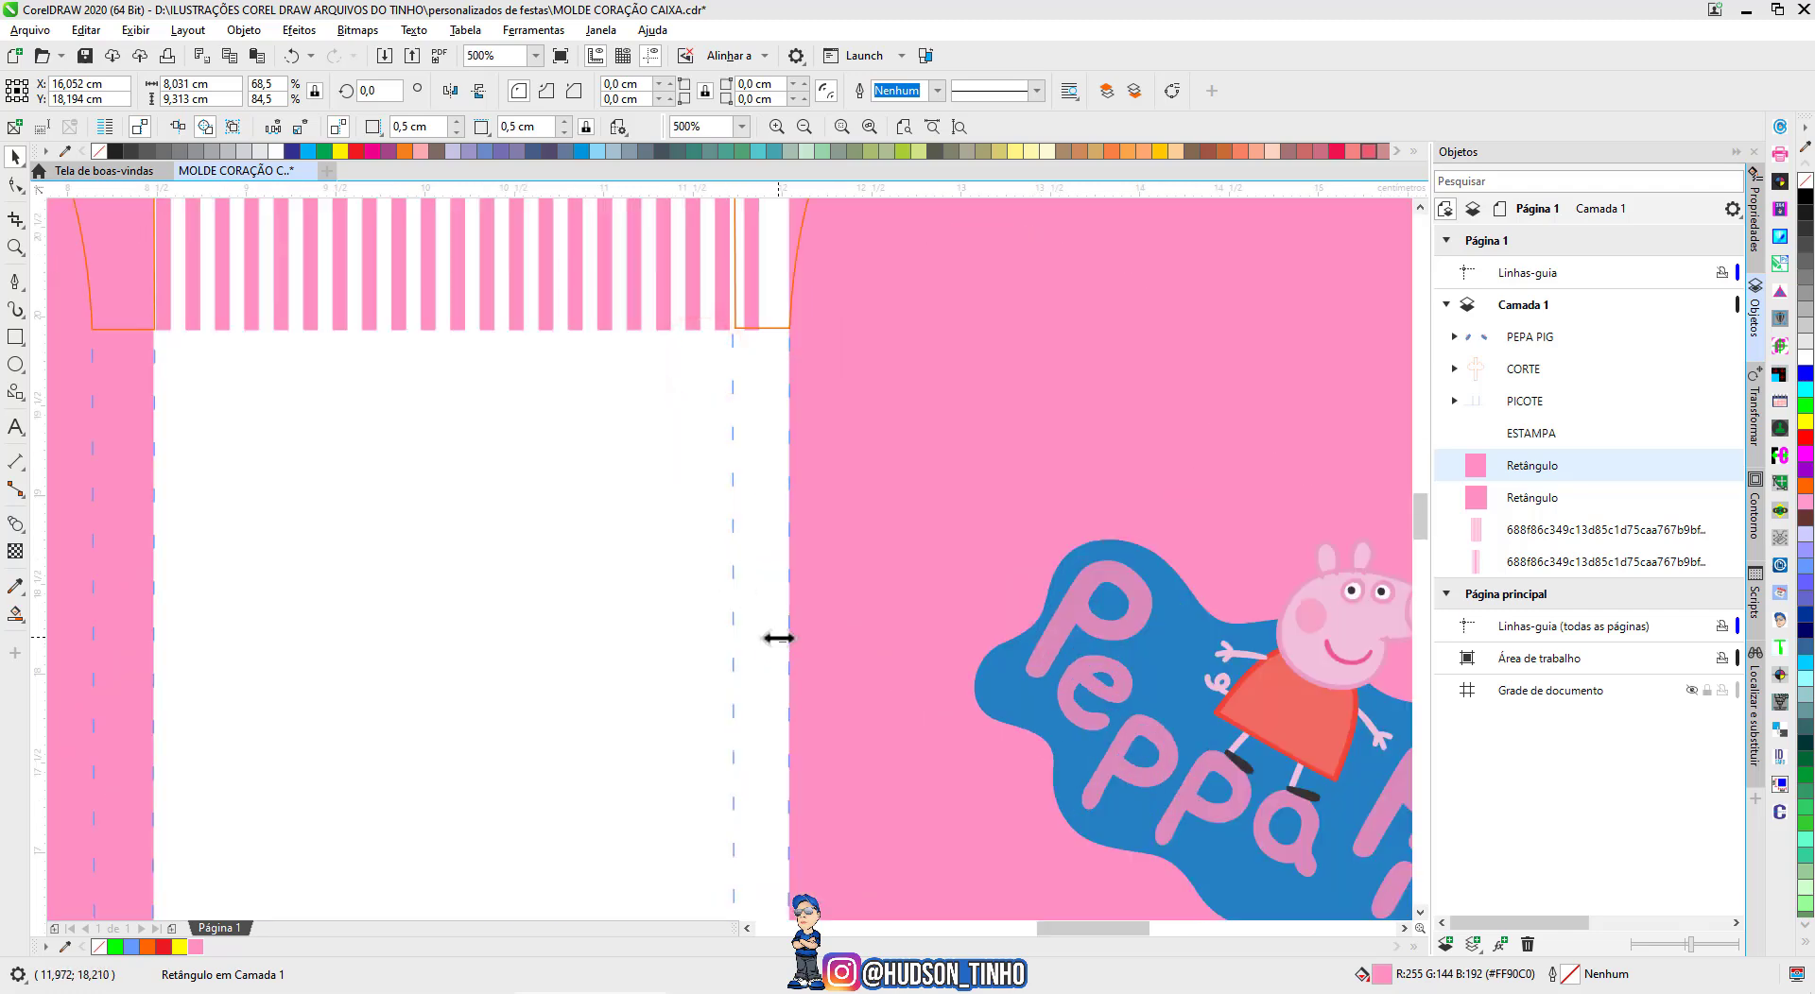
drag(778, 638, 750, 638)
scroll(712, 478, down, 2)
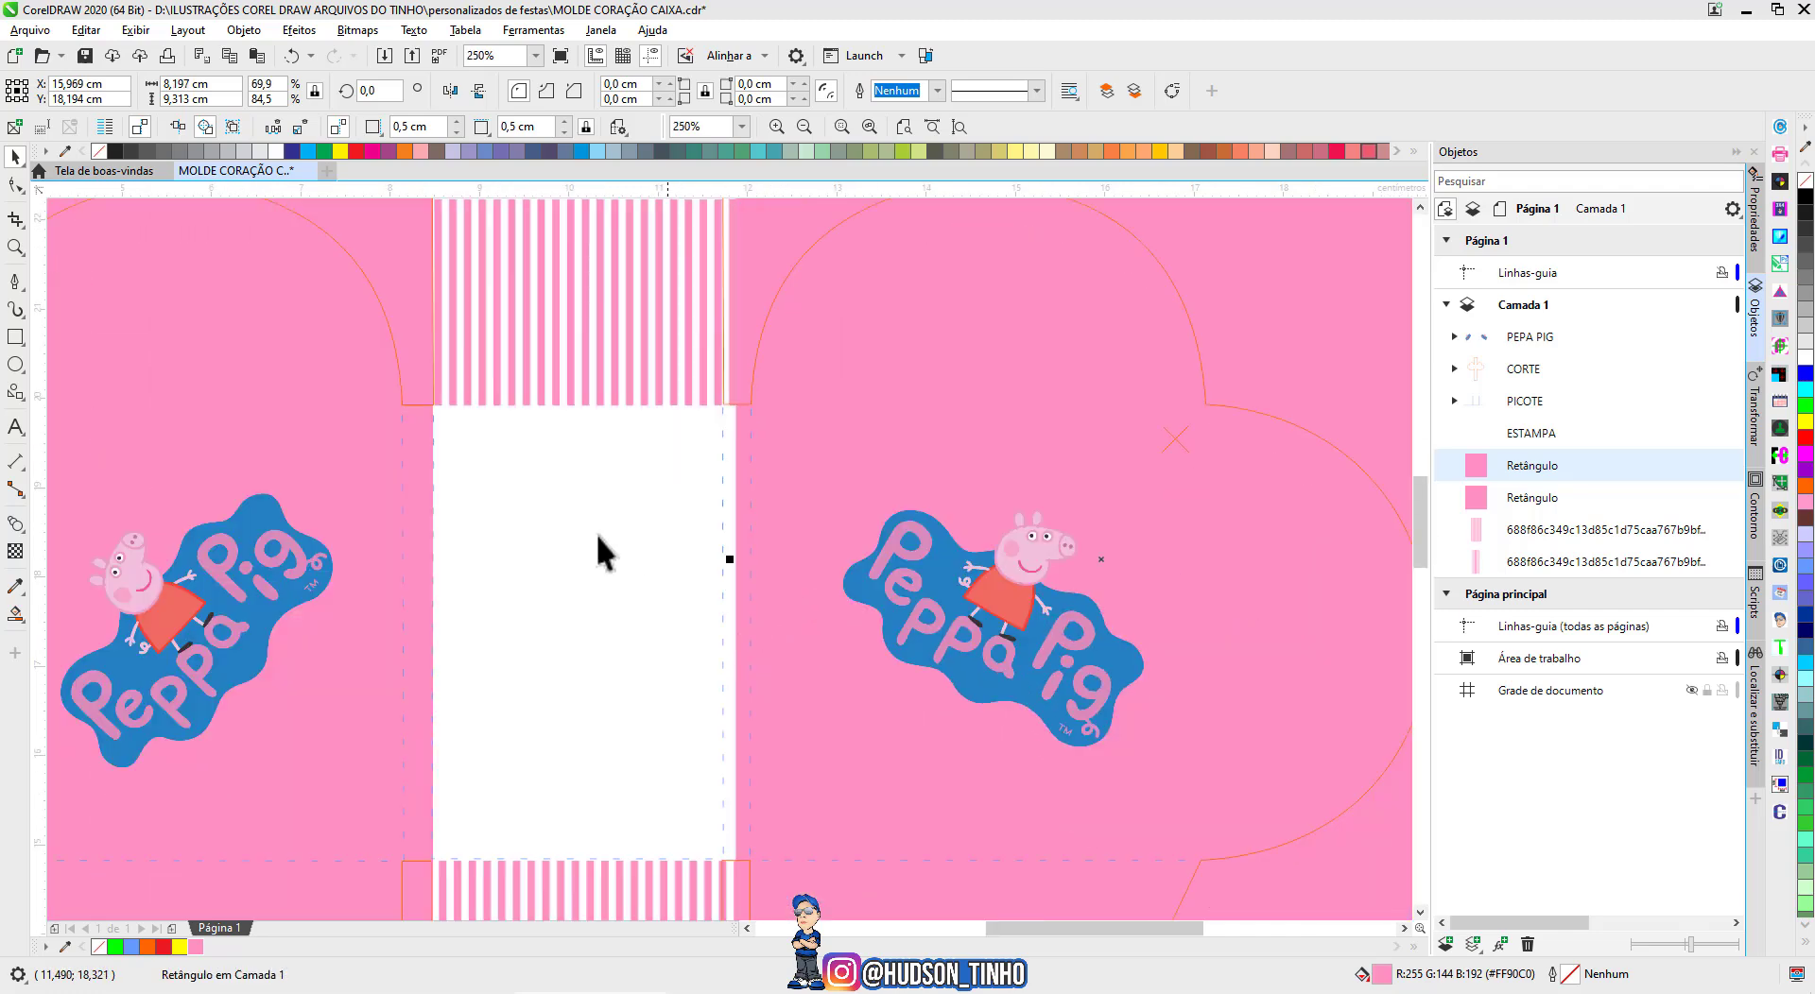
Examine how the CORTE cut lines sit over the pink rectangles and striped images across the box template.
click(323, 451)
scroll(326, 456, down, 2)
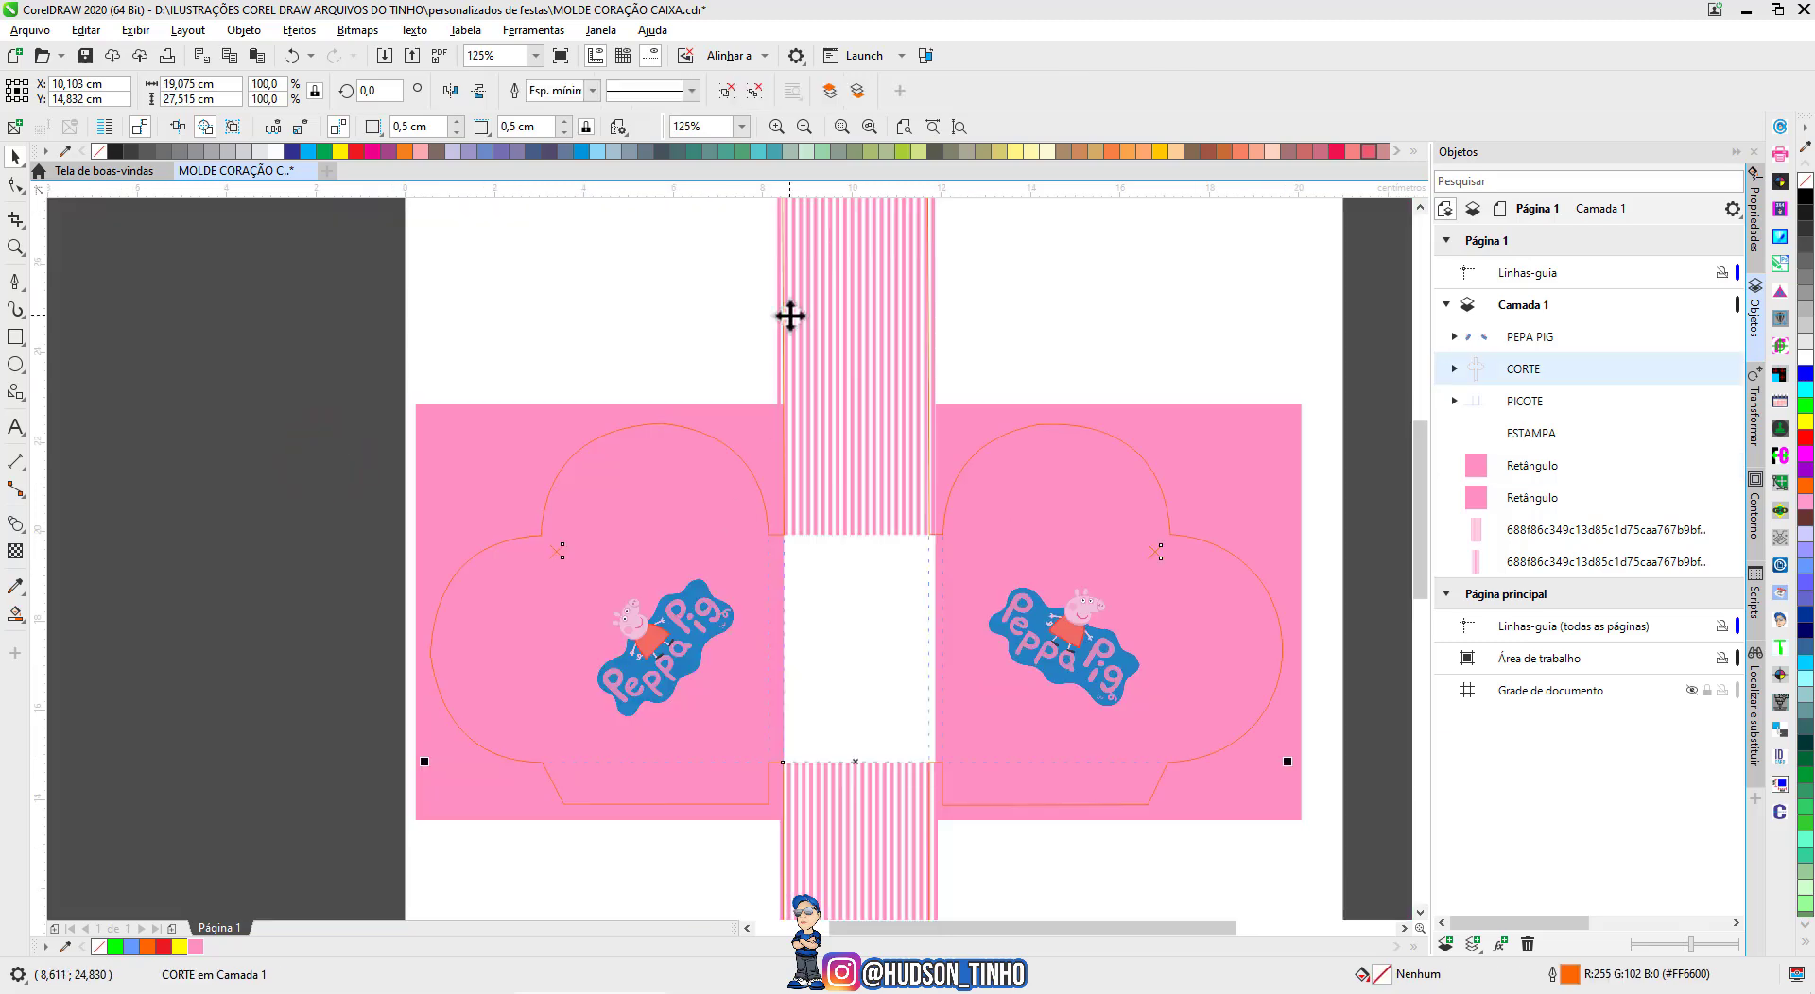
scroll(731, 560, up, 4)
scroll(731, 559, down, 6)
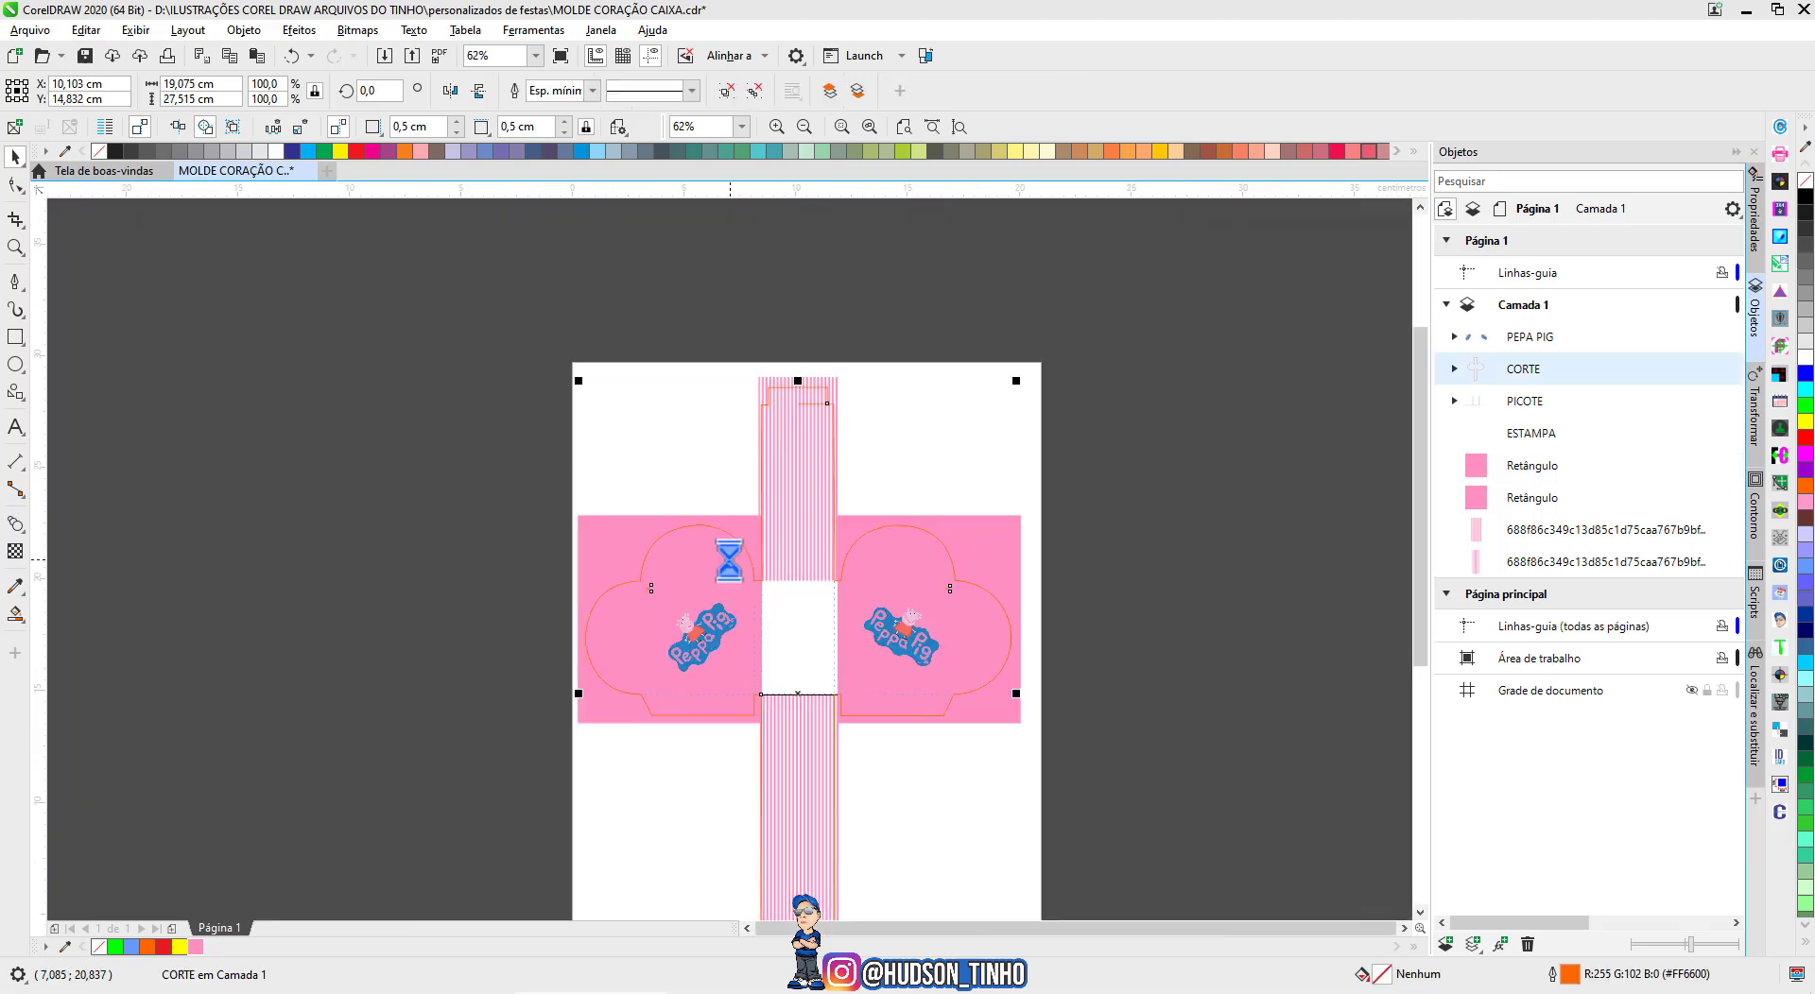
click(373, 471)
scroll(780, 629, up, 2)
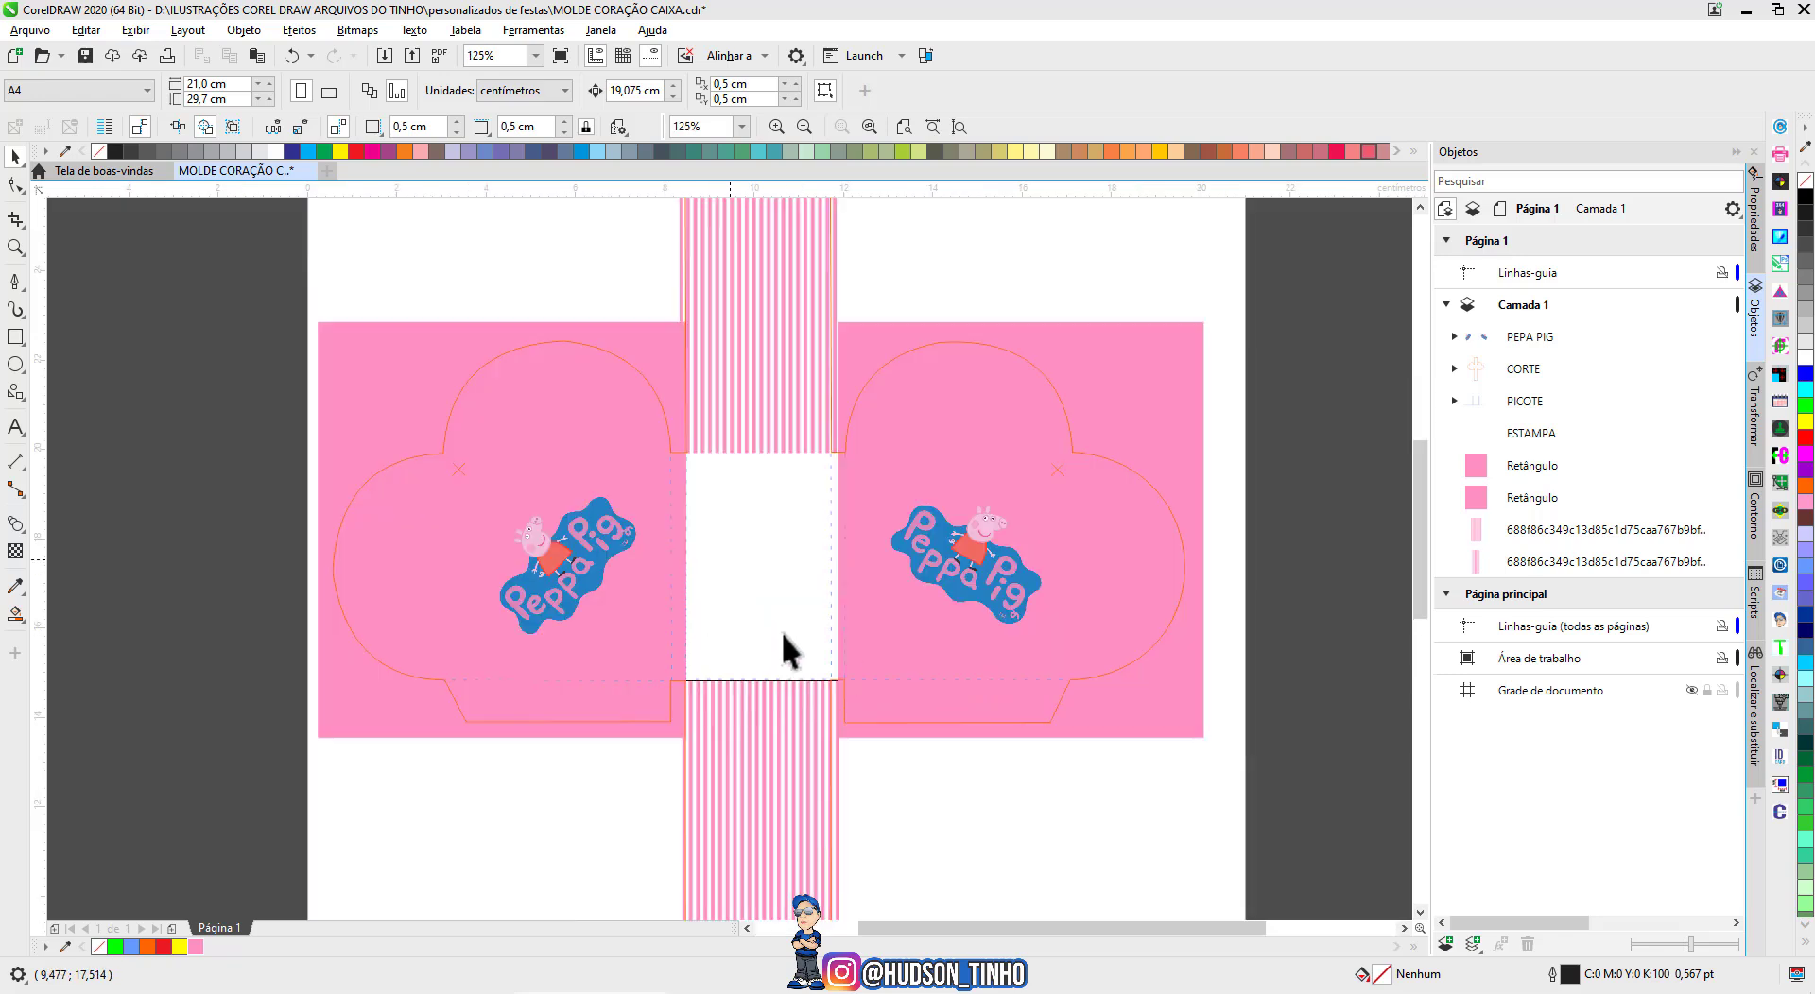
click(1491, 373)
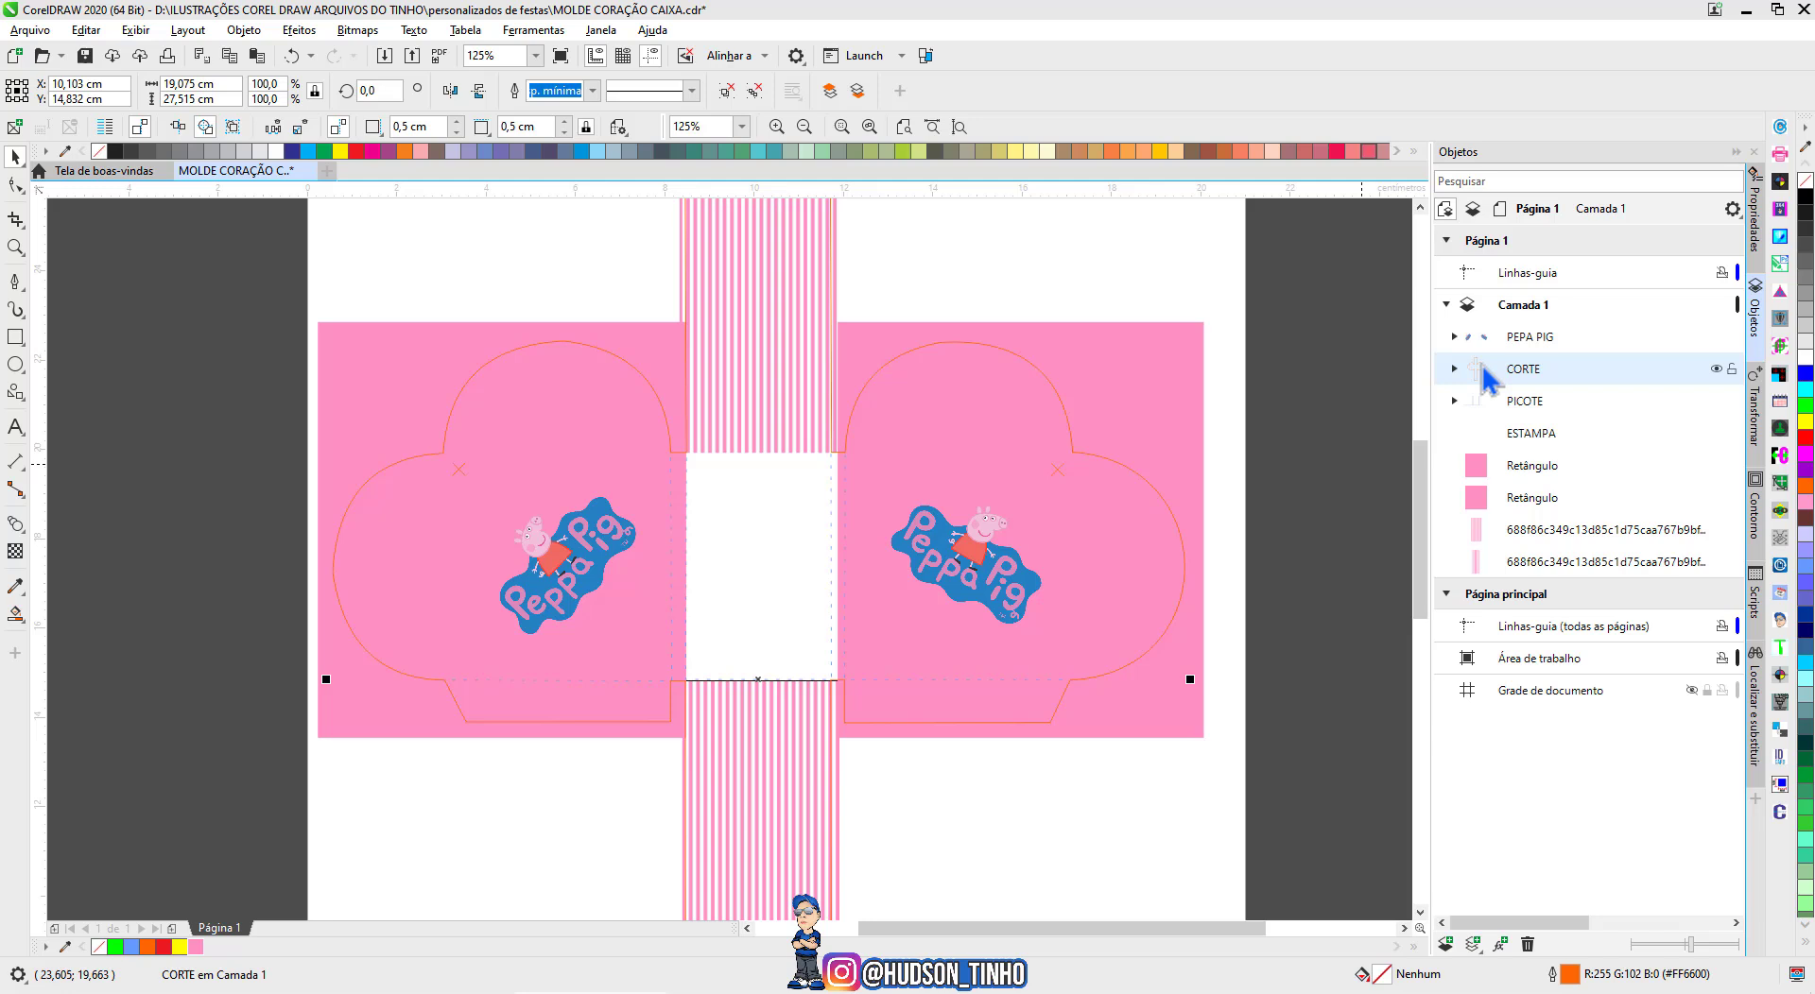
click(215, 263)
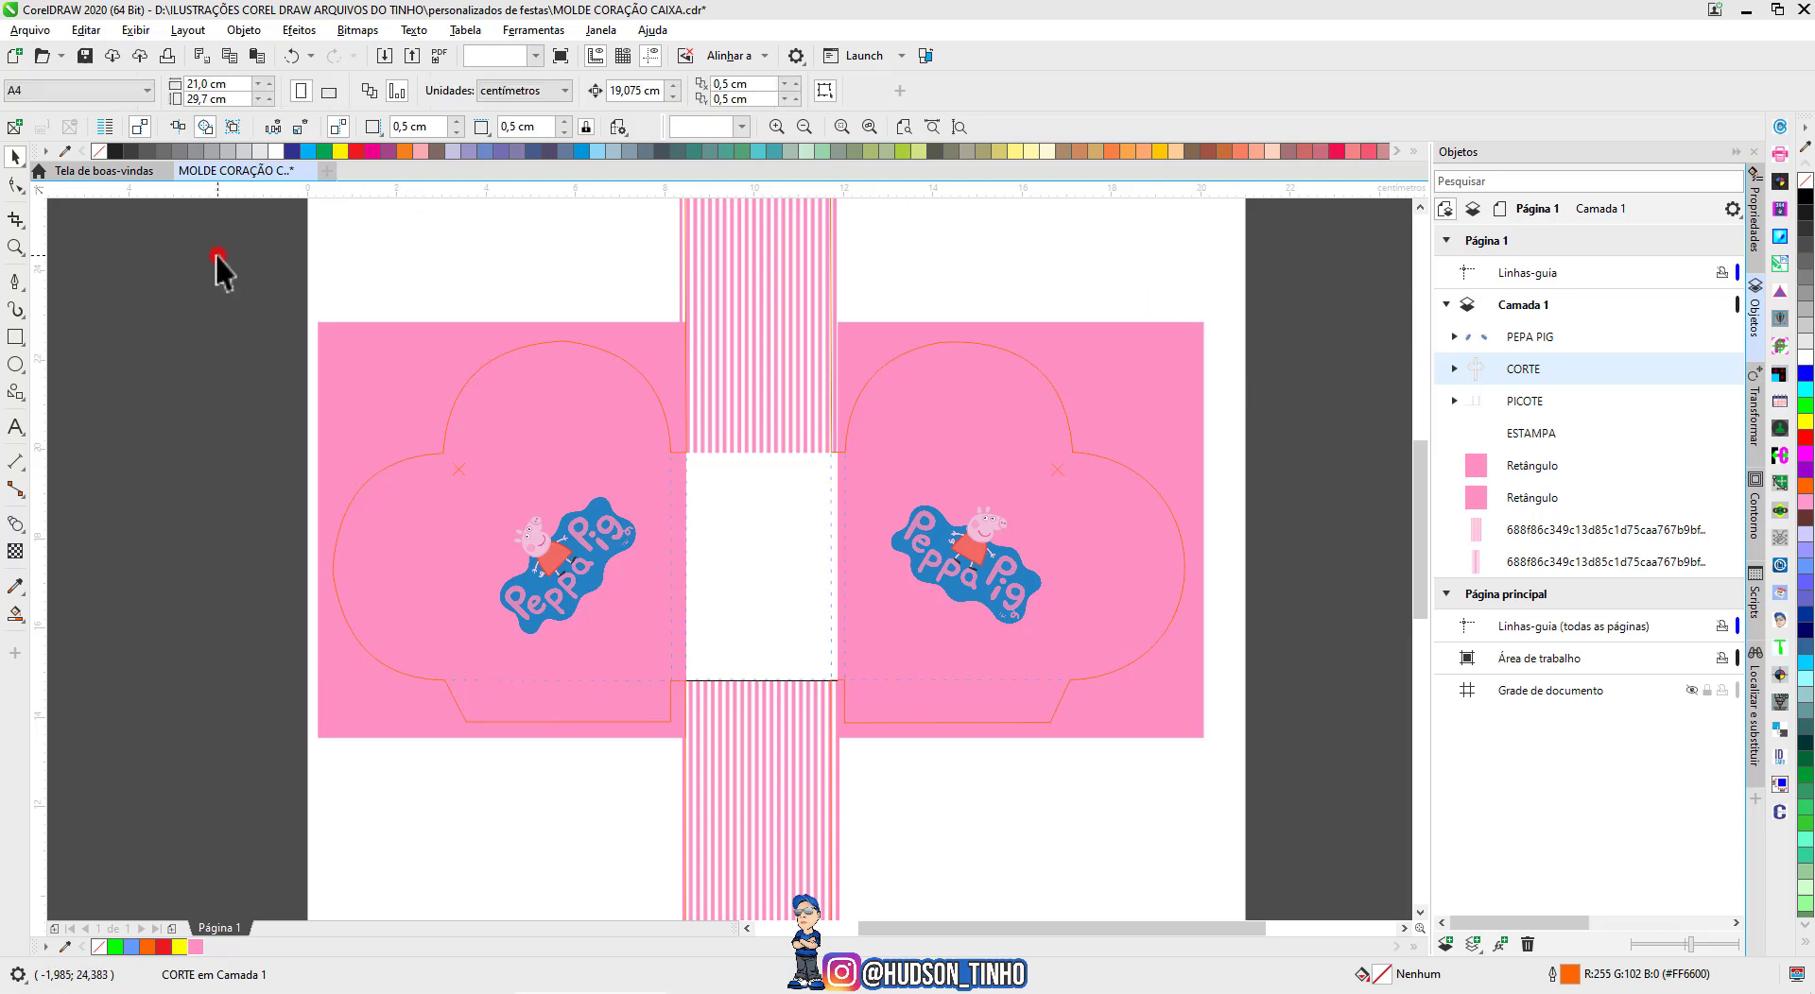
key(F3)
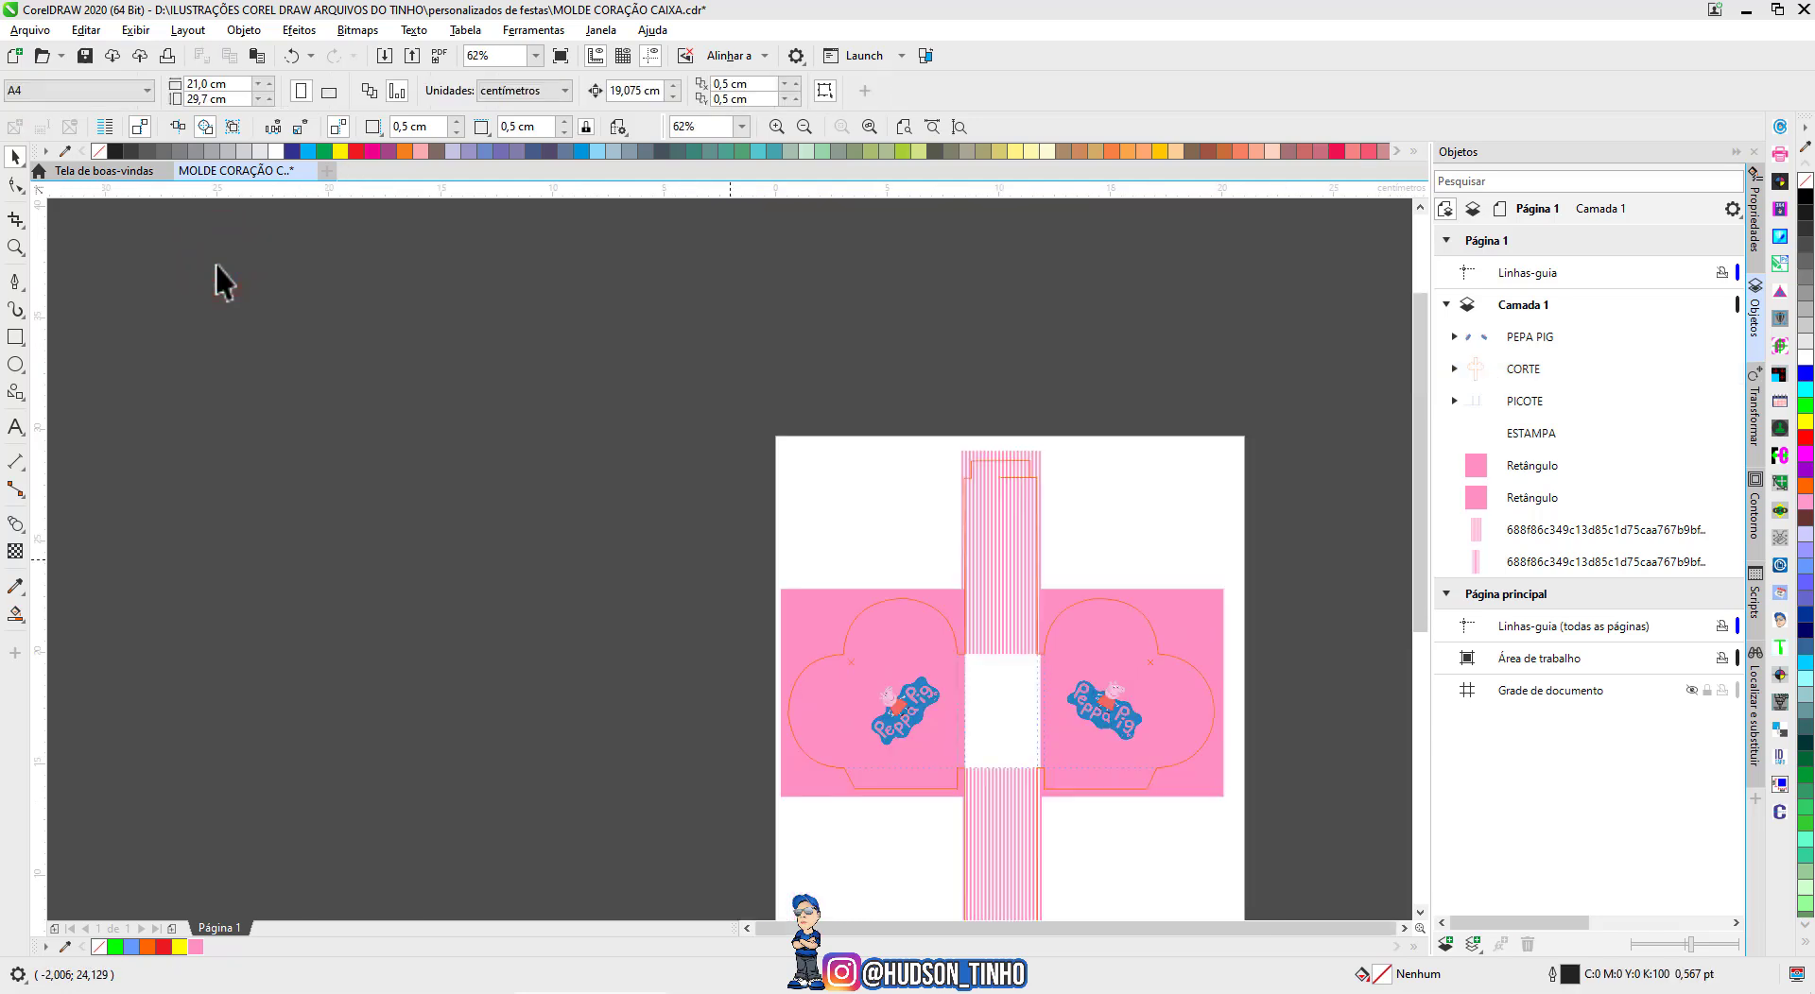